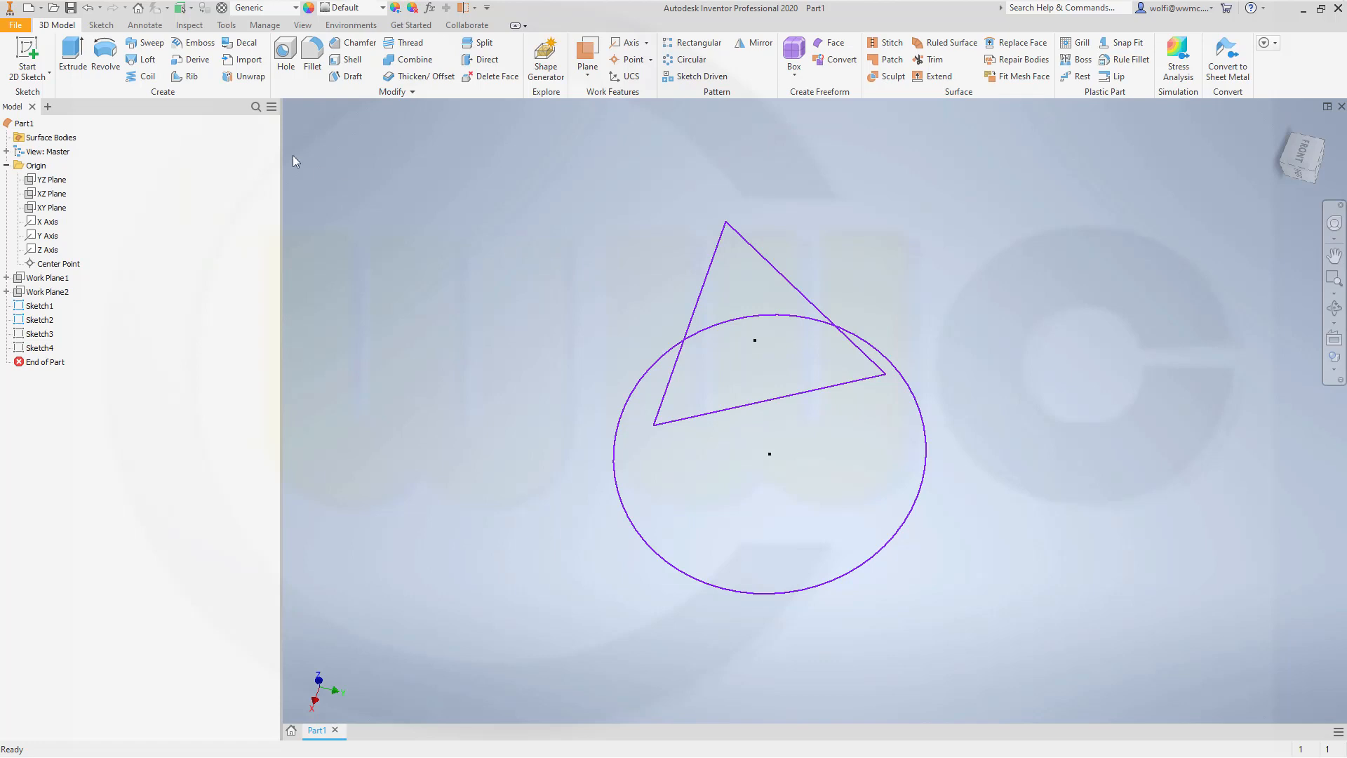
Step: Loft a surface between the triangle in Sketch2 and the circle in Sketch1
{"action": "left_click", "coordinate": [143, 58]}
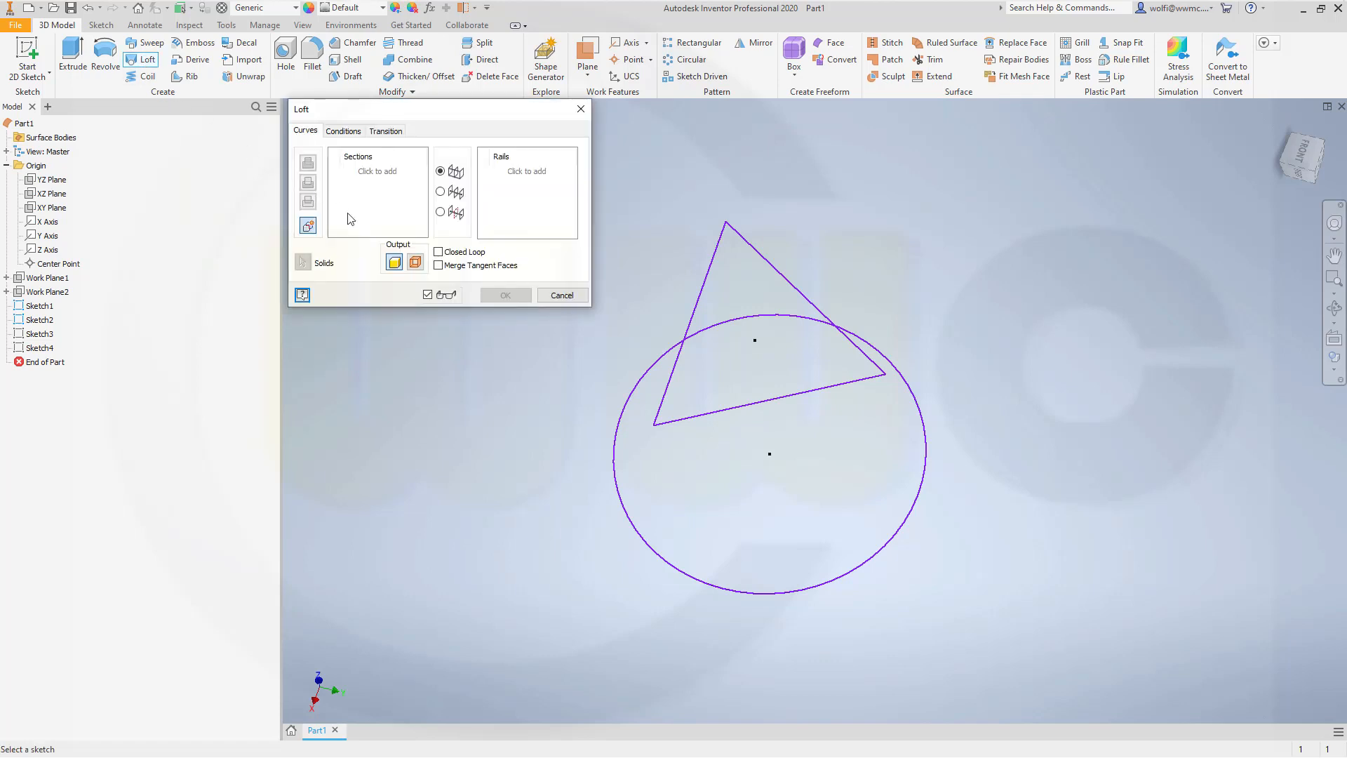
{"action": "left_click", "coordinate": [416, 262]}
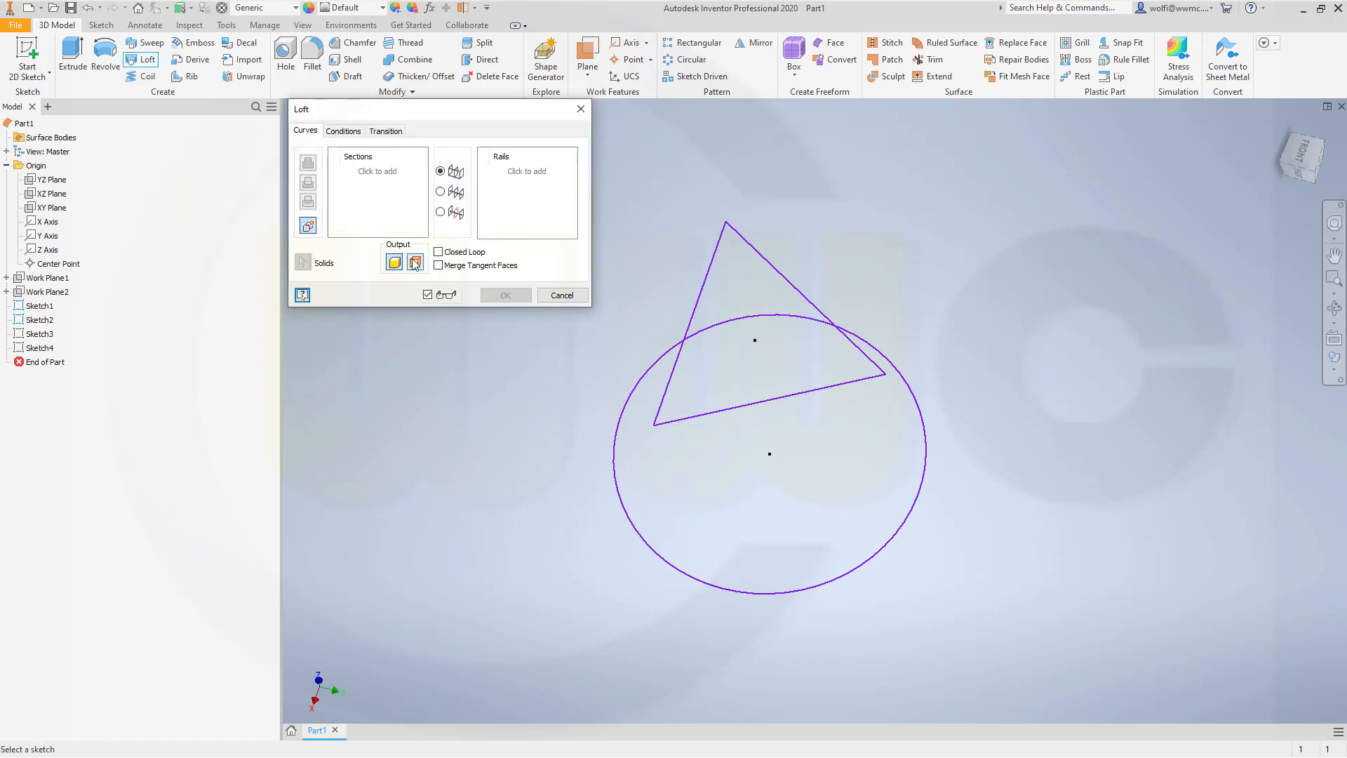
{"action": "left_click", "coordinate": [701, 282]}
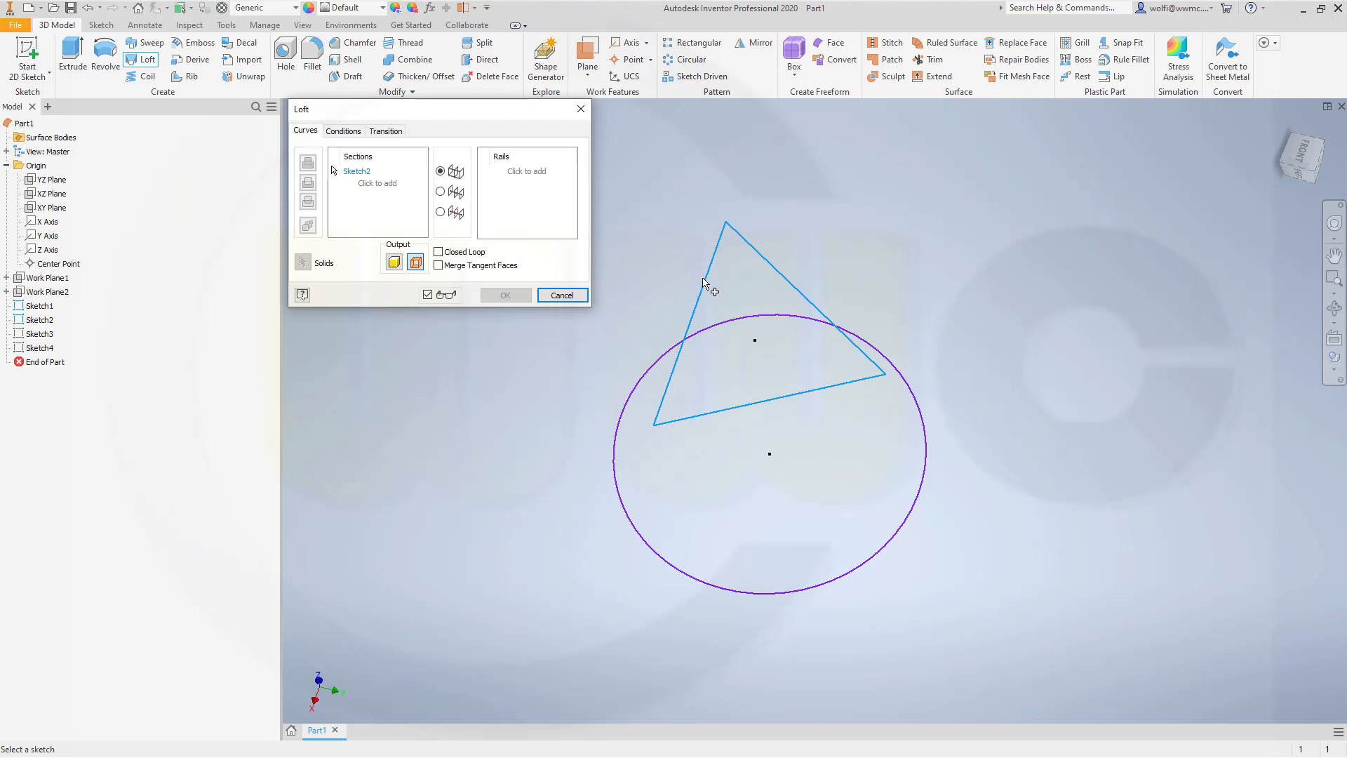
{"action": "left_click", "coordinate": [623, 413]}
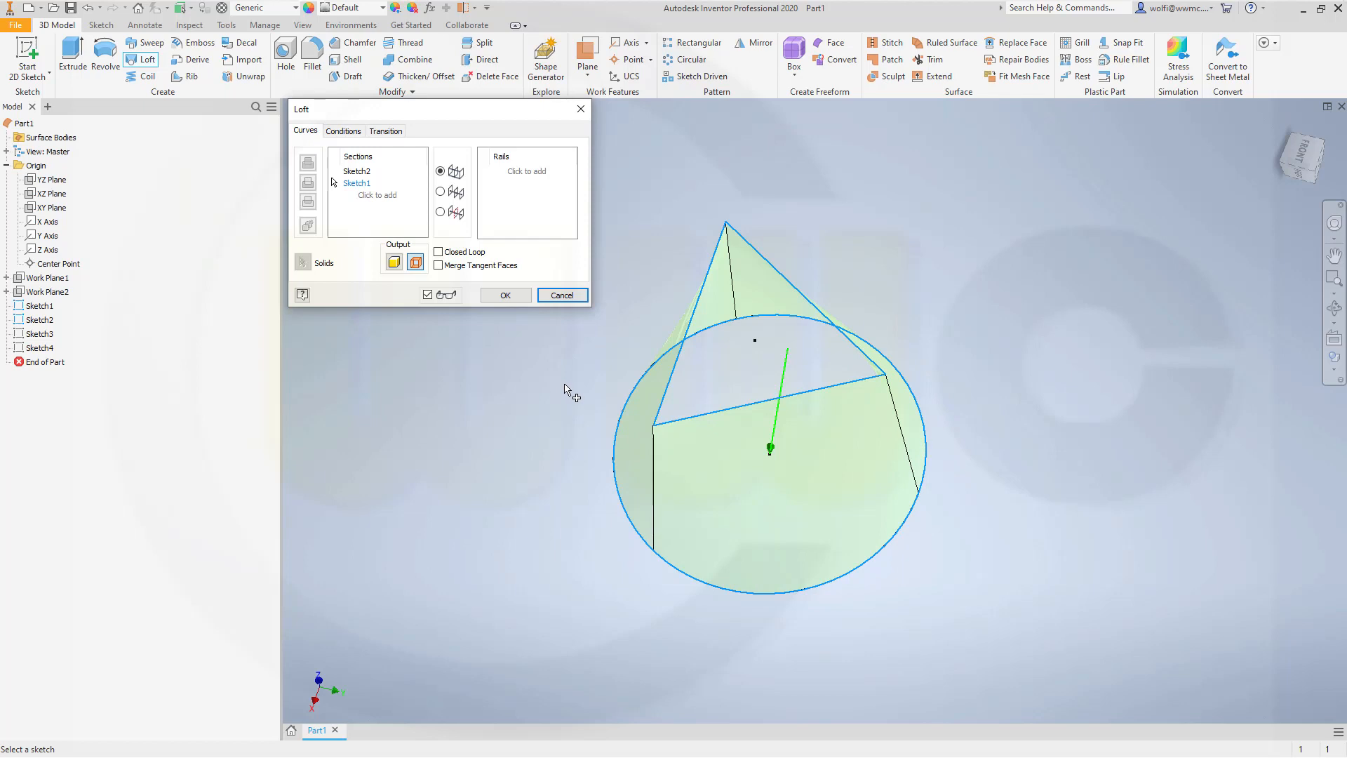
{"action": "left_click", "coordinate": [507, 296]}
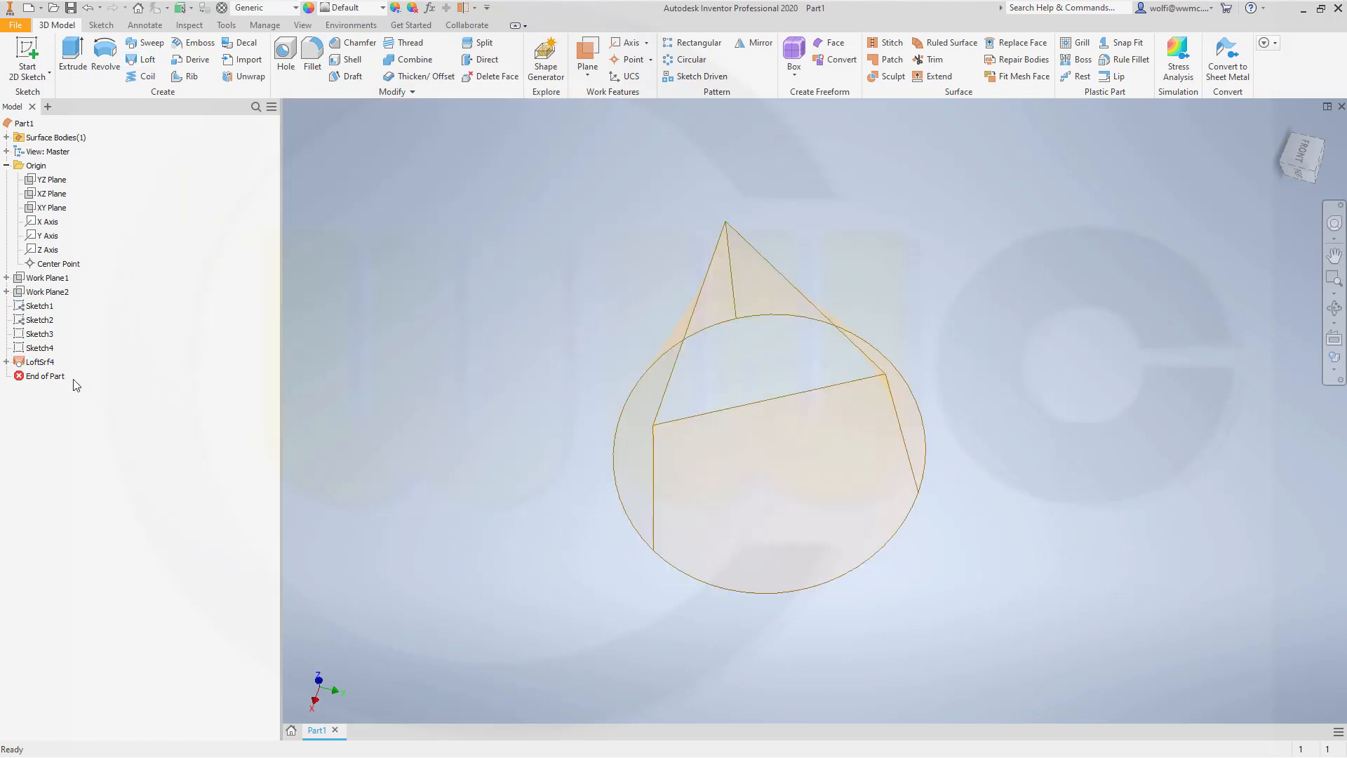
Step: Delete the triangle-to-circle loft surface and hide Sketch1 and Sketch2
{"action": "right_click", "coordinate": [44, 362]}
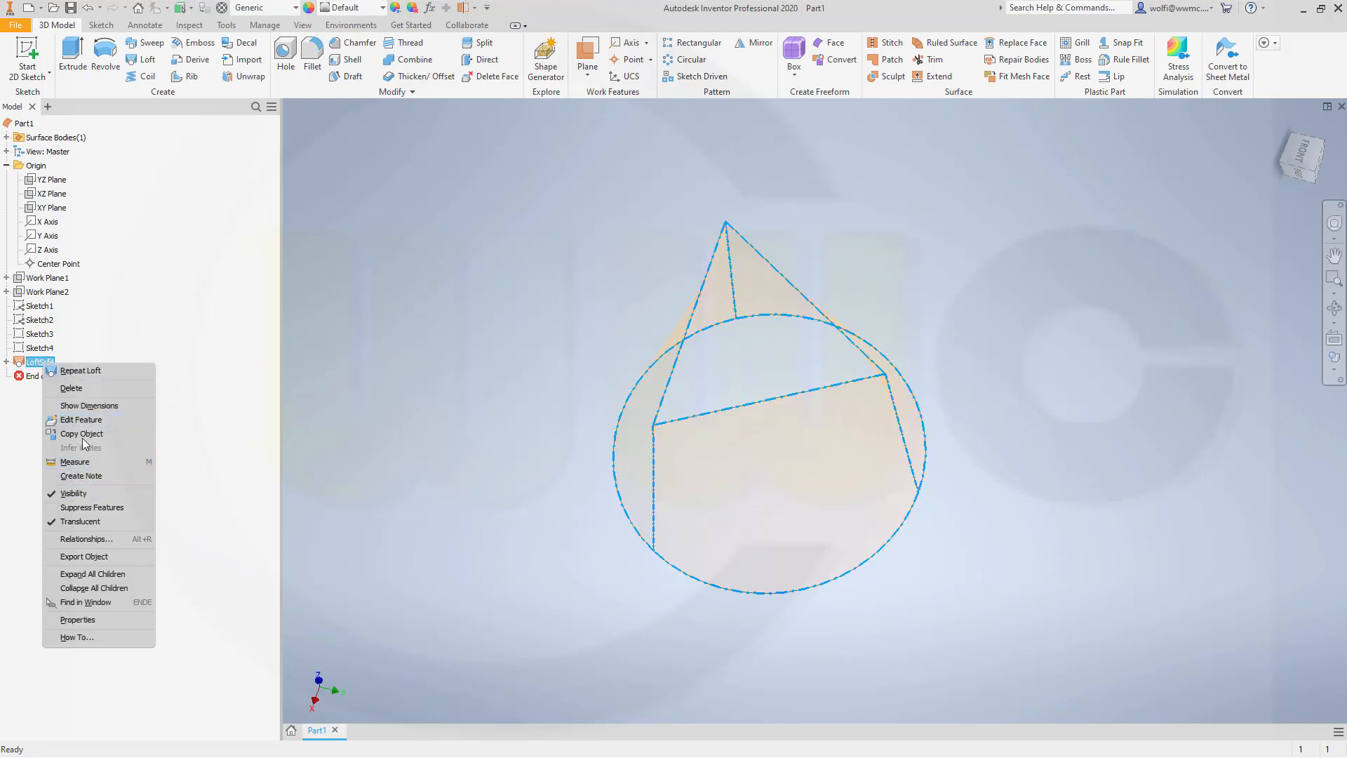
{"action": "left_click", "coordinate": [71, 388]}
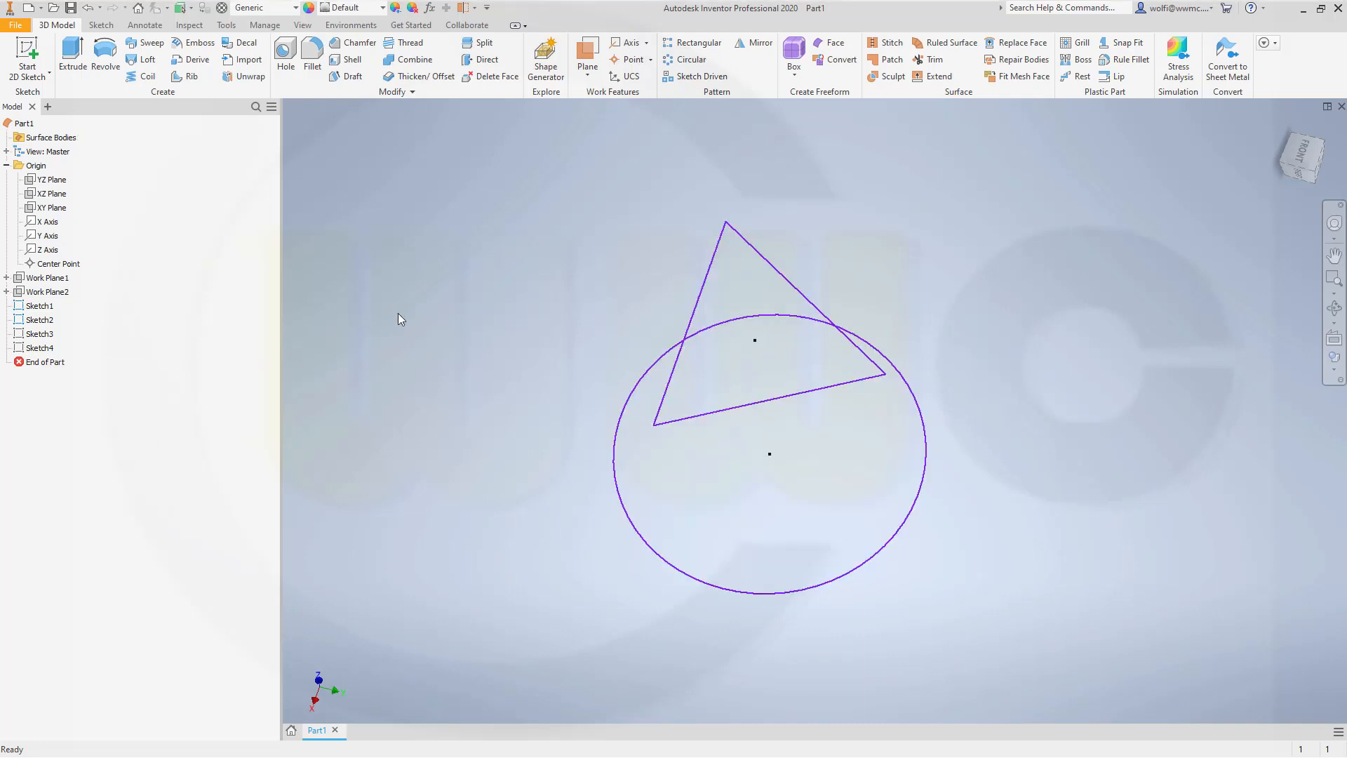
{"action": "left_click", "coordinate": [40, 309]}
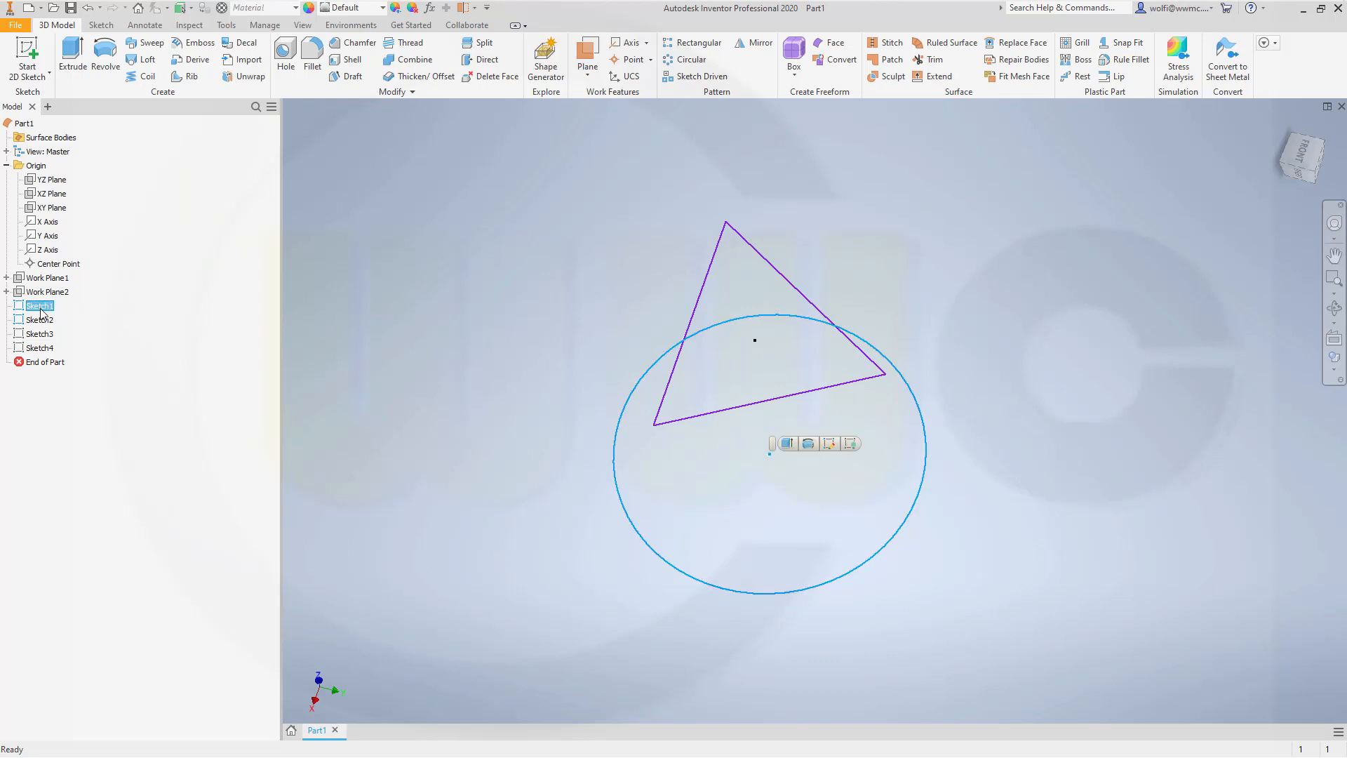
{"action": "left_click", "coordinate": [40, 320], "text": "ctrl"}
{"action": "right_click", "coordinate": [42, 321]}
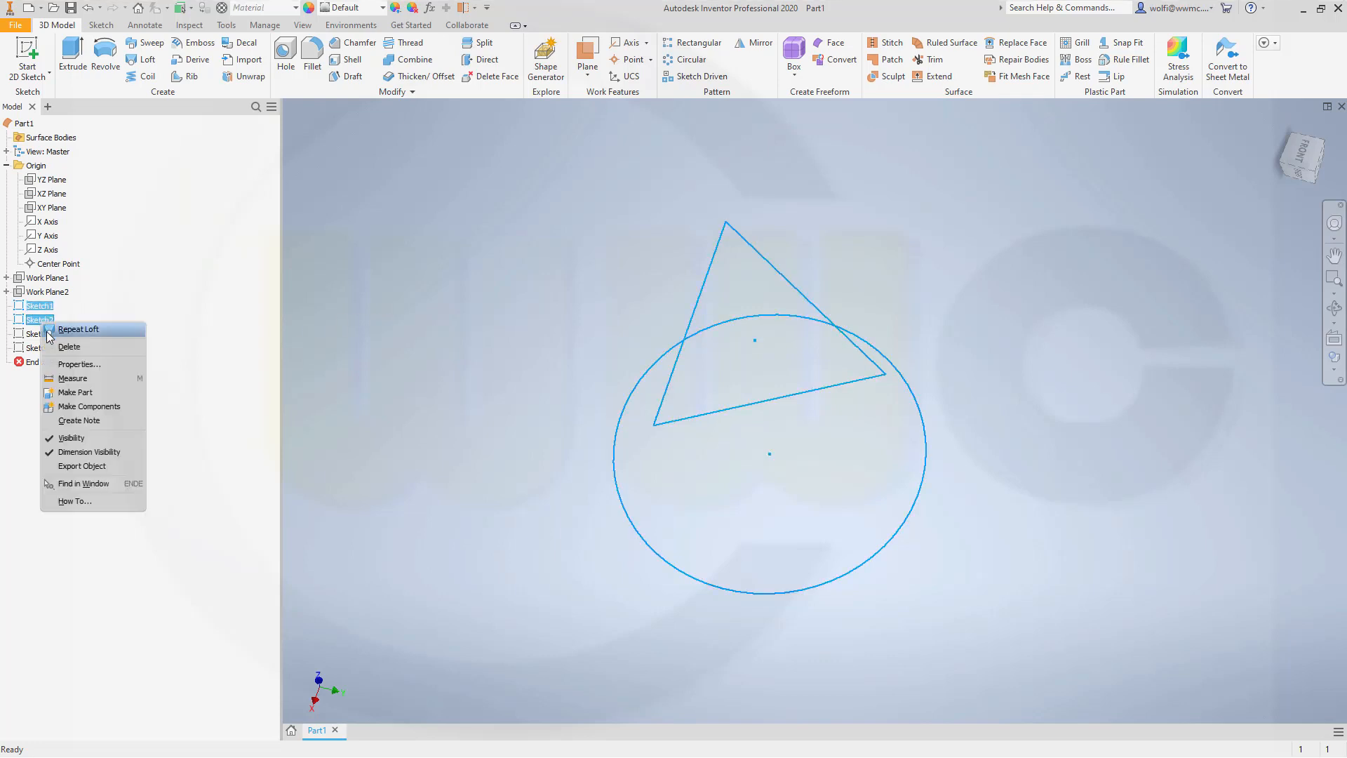
{"action": "left_click", "coordinate": [83, 441]}
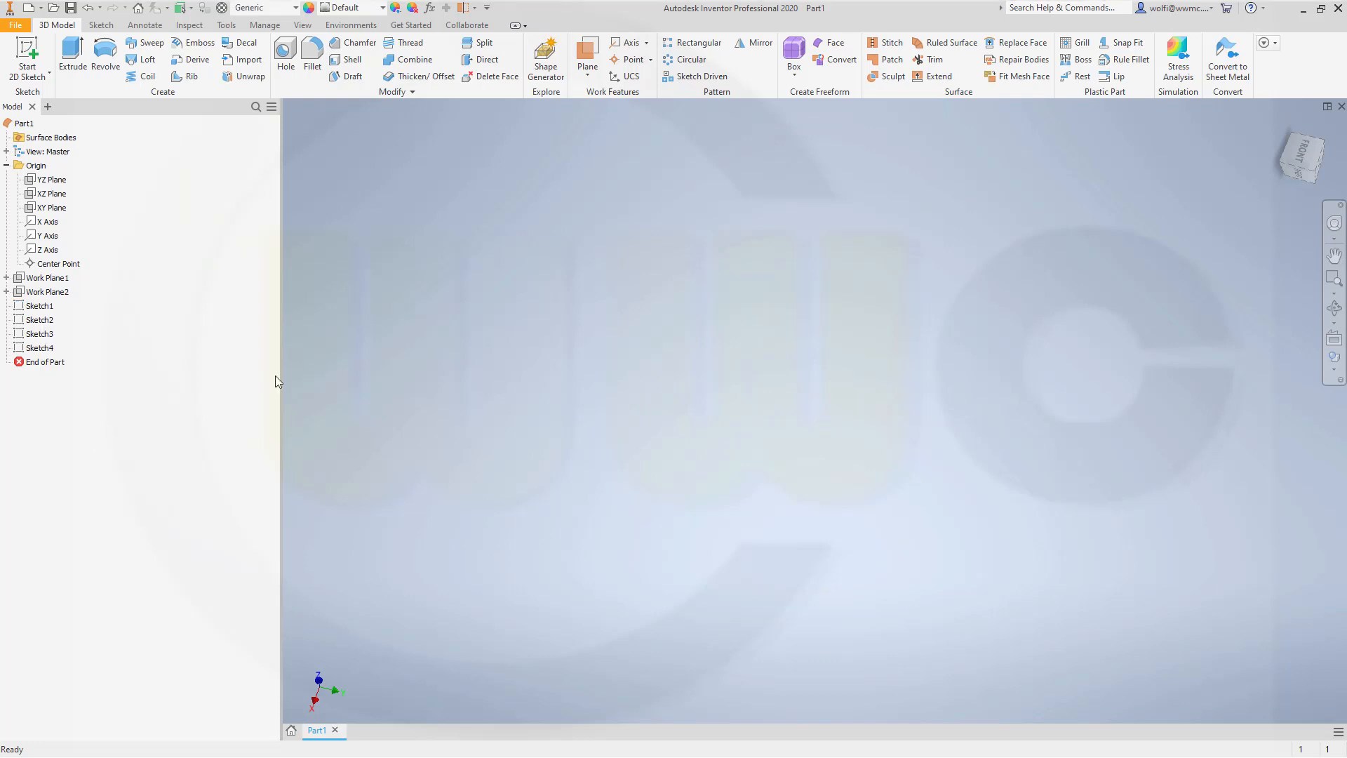
Step: Make Sketch3 and Sketch4, the two notched profiles, visible
{"action": "left_click", "coordinate": [39, 334]}
{"action": "left_click", "coordinate": [47, 348], "text": "ctrl"}
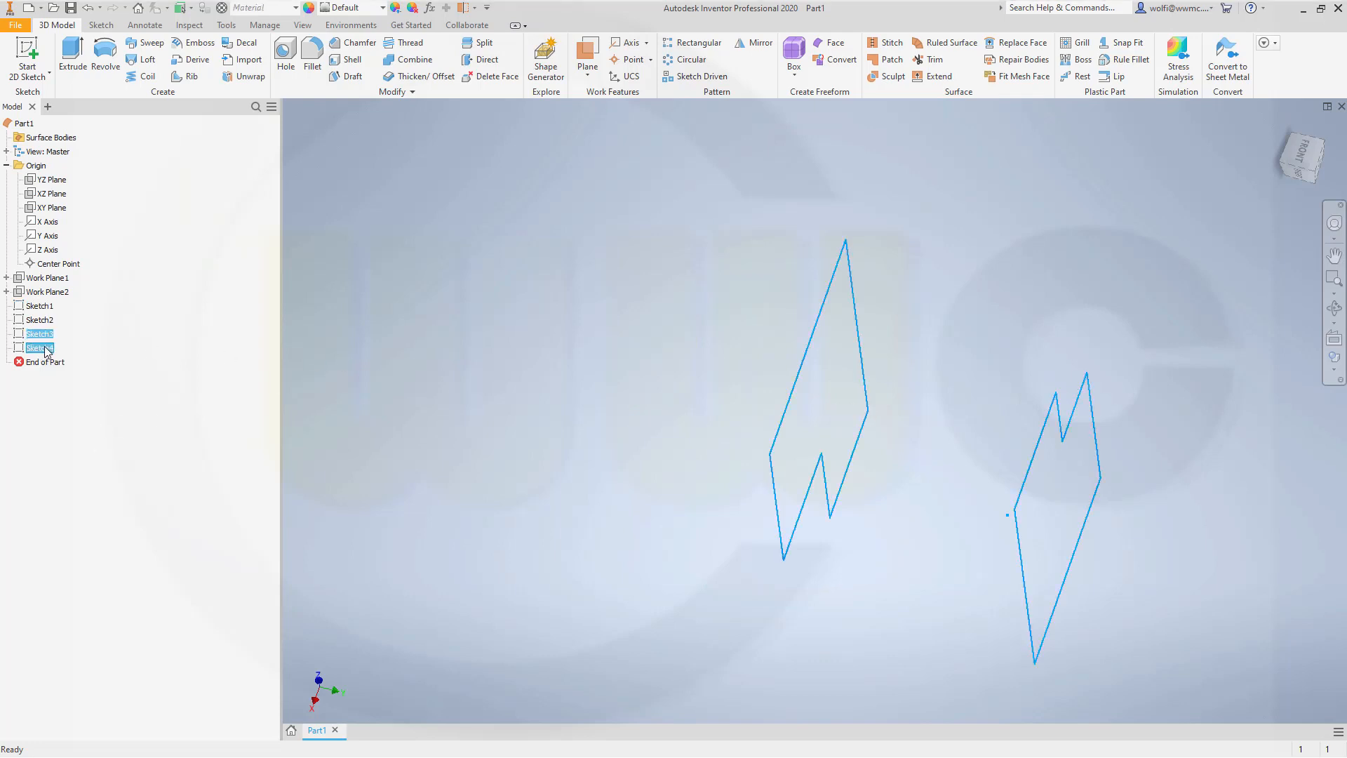
{"action": "right_click", "coordinate": [46, 348]}
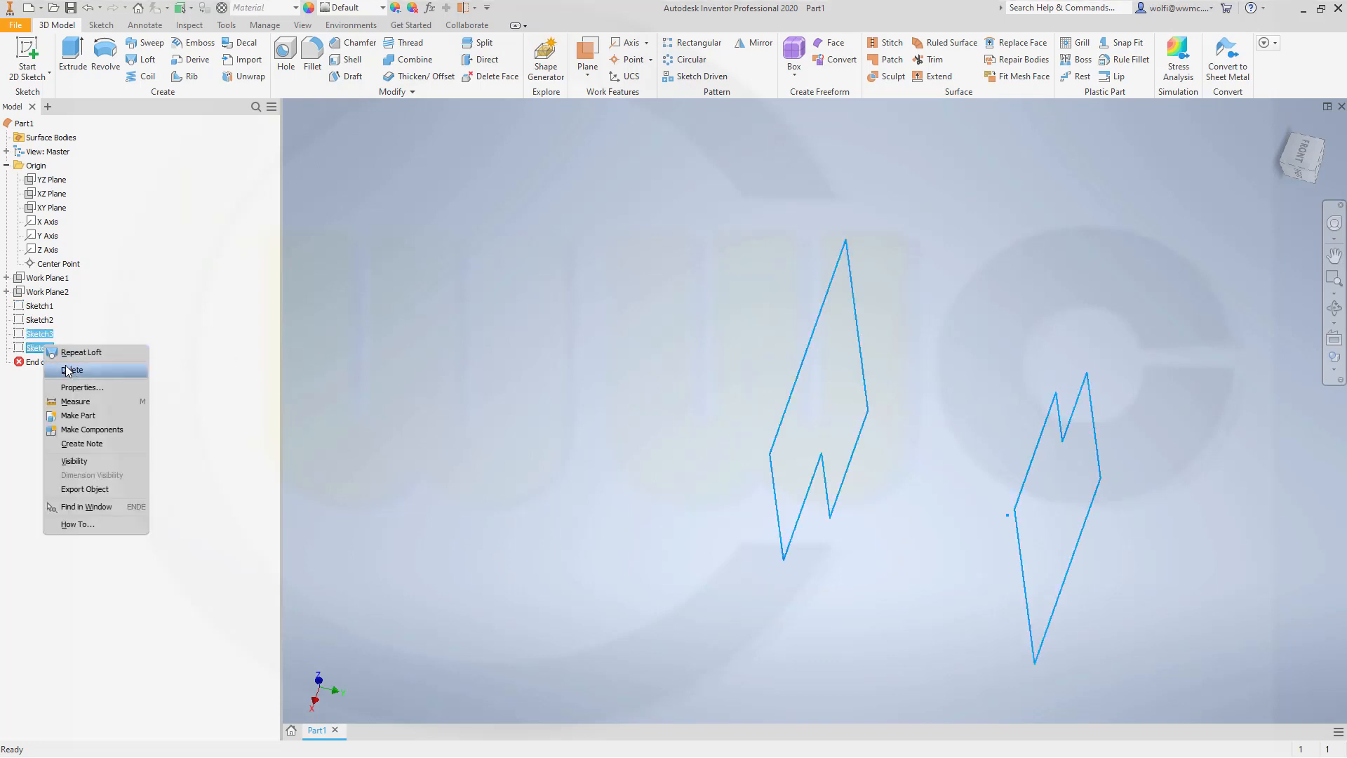
{"action": "left_click", "coordinate": [78, 461]}
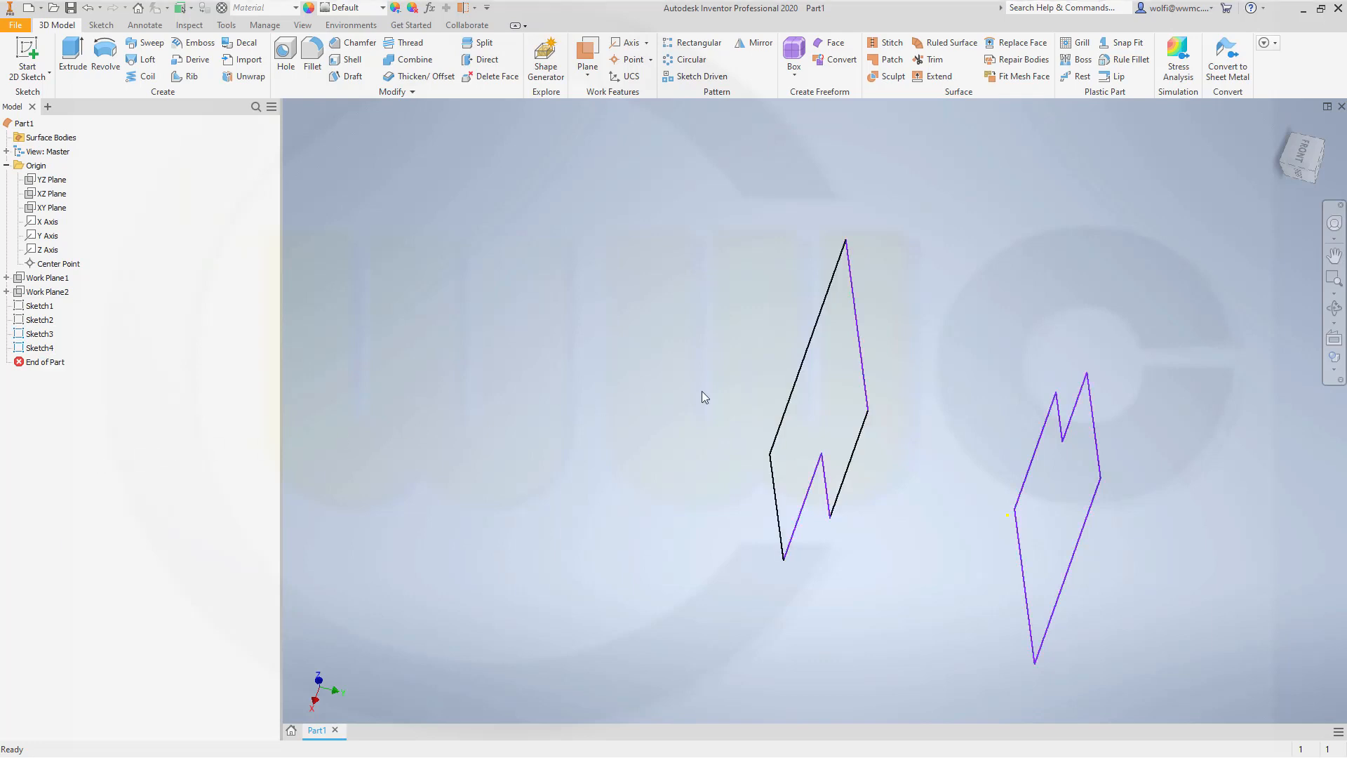
Step: Set up a loft with surface output, using Sketch4 and Sketch3 as its sections in that order
{"action": "mouse_move", "coordinate": [603, 385]}
{"action": "middle_mouse_down"}
{"action": "mouse_move", "coordinate": [539, 398]}
{"action": "mouse_move", "coordinate": [622, 399]}
{"action": "mouse_move", "coordinate": [571, 421]}
{"action": "mouse_move", "coordinate": [458, 426]}
{"action": "mouse_move", "coordinate": [790, 442]}
{"action": "mouse_move", "coordinate": [705, 431]}
{"action": "mouse_move", "coordinate": [727, 400]}
{"action": "mouse_move", "coordinate": [741, 443]}
{"action": "mouse_move", "coordinate": [726, 419]}
{"action": "middle_mouse_up"}
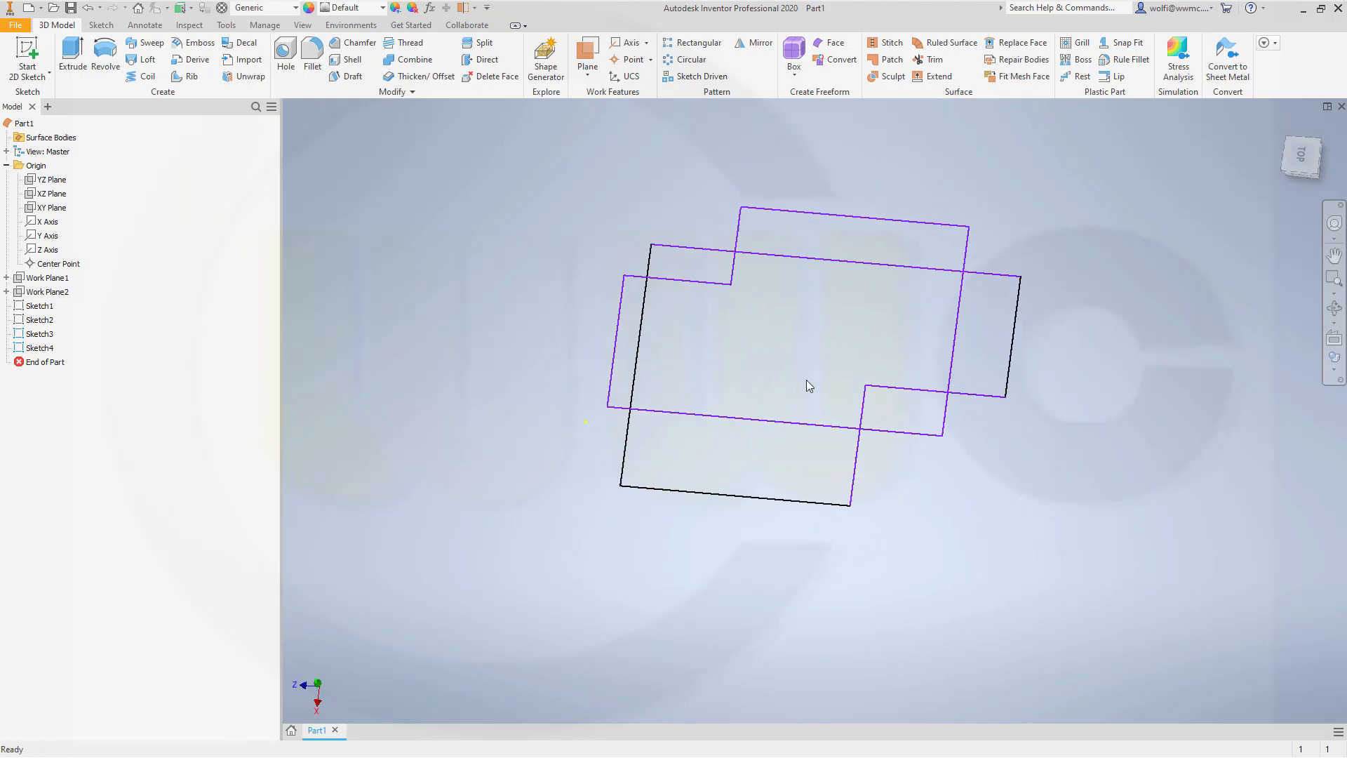
{"action": "mouse_move", "coordinate": [766, 377]}
{"action": "middle_mouse_down"}
{"action": "mouse_move", "coordinate": [732, 443]}
{"action": "mouse_move", "coordinate": [716, 411]}
{"action": "mouse_move", "coordinate": [512, 247]}
{"action": "middle_mouse_up"}
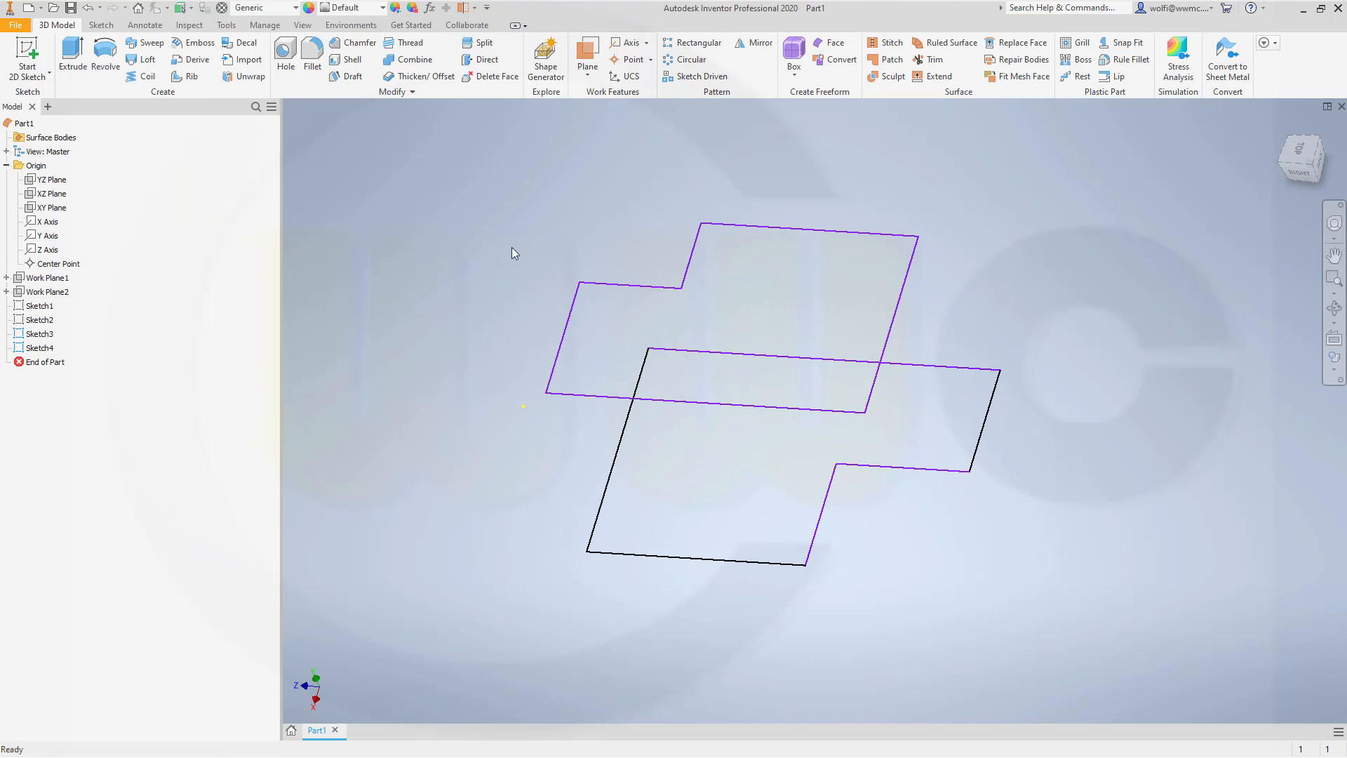
{"action": "left_click", "coordinate": [144, 62]}
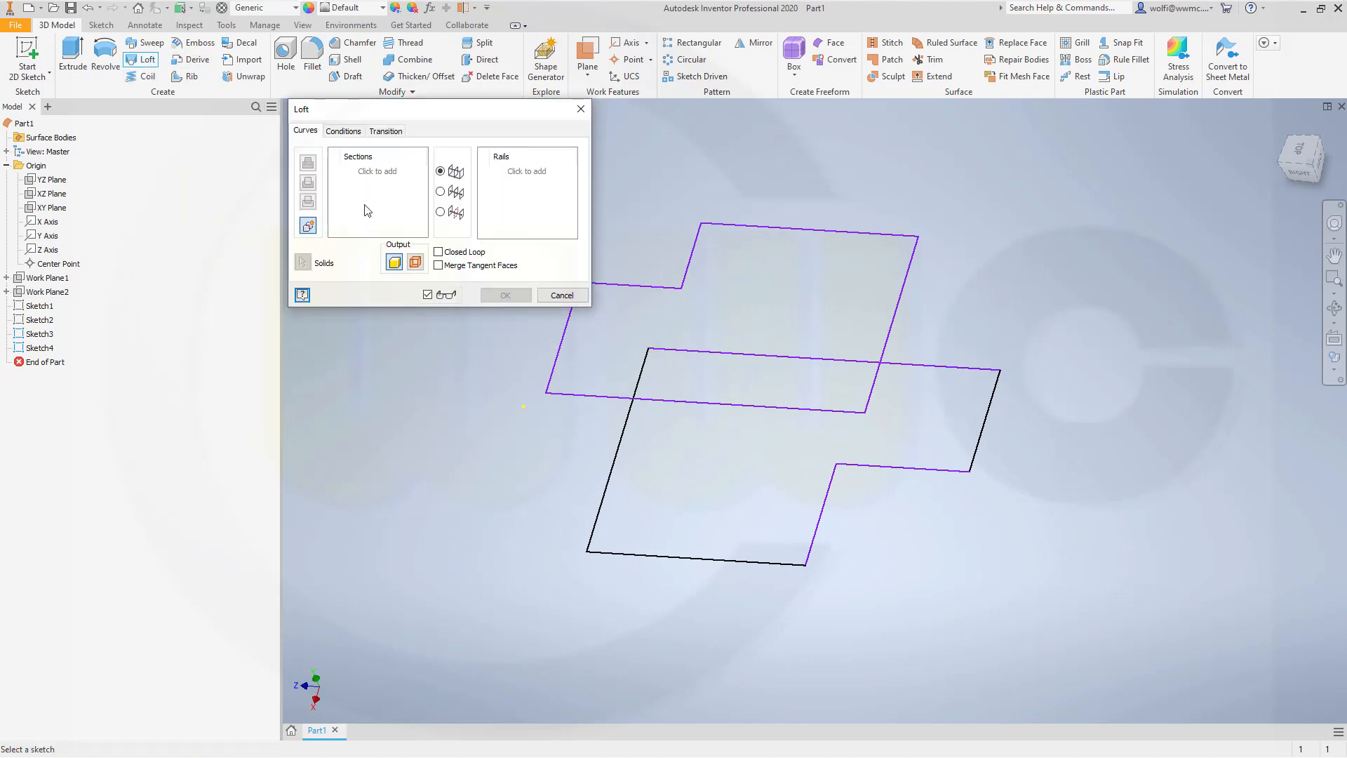
{"action": "left_click", "coordinate": [416, 261]}
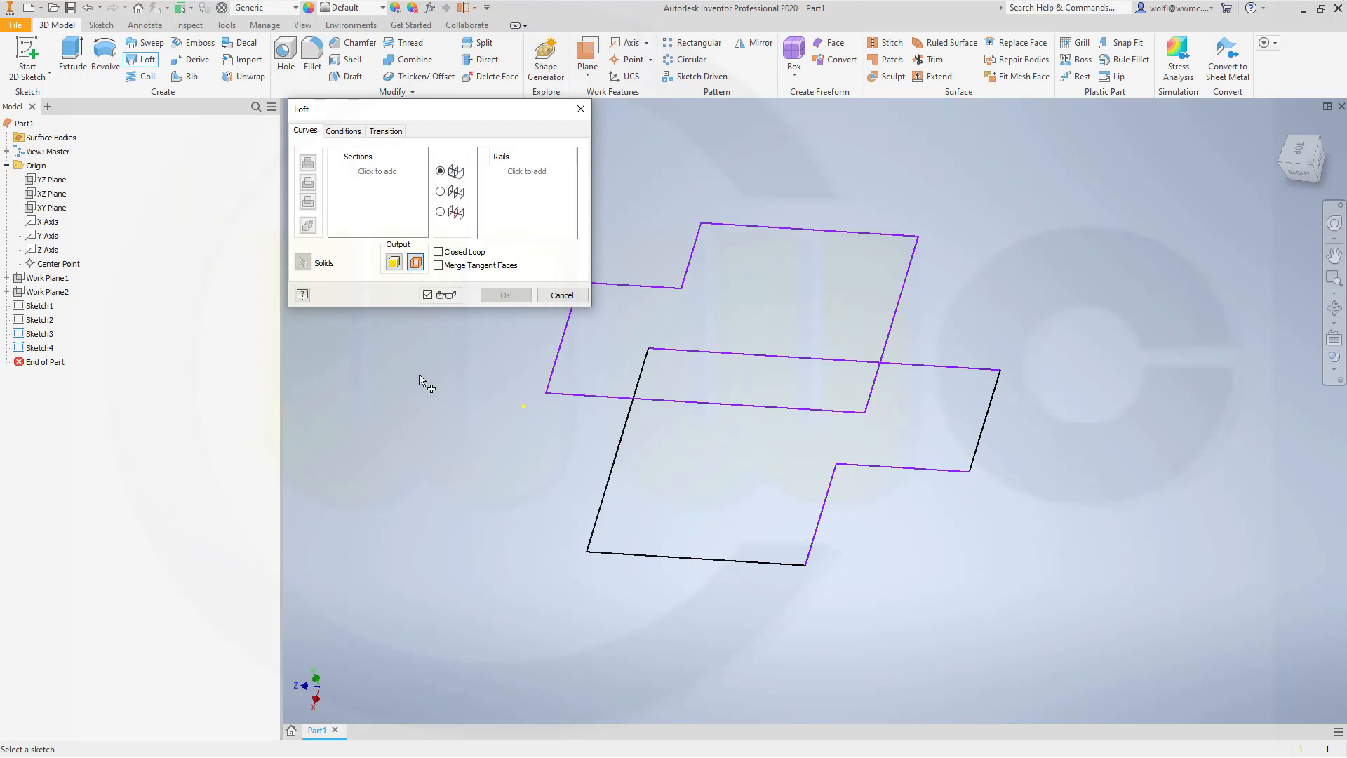
{"action": "left_click", "coordinate": [665, 405]}
{"action": "left_click", "coordinate": [712, 560]}
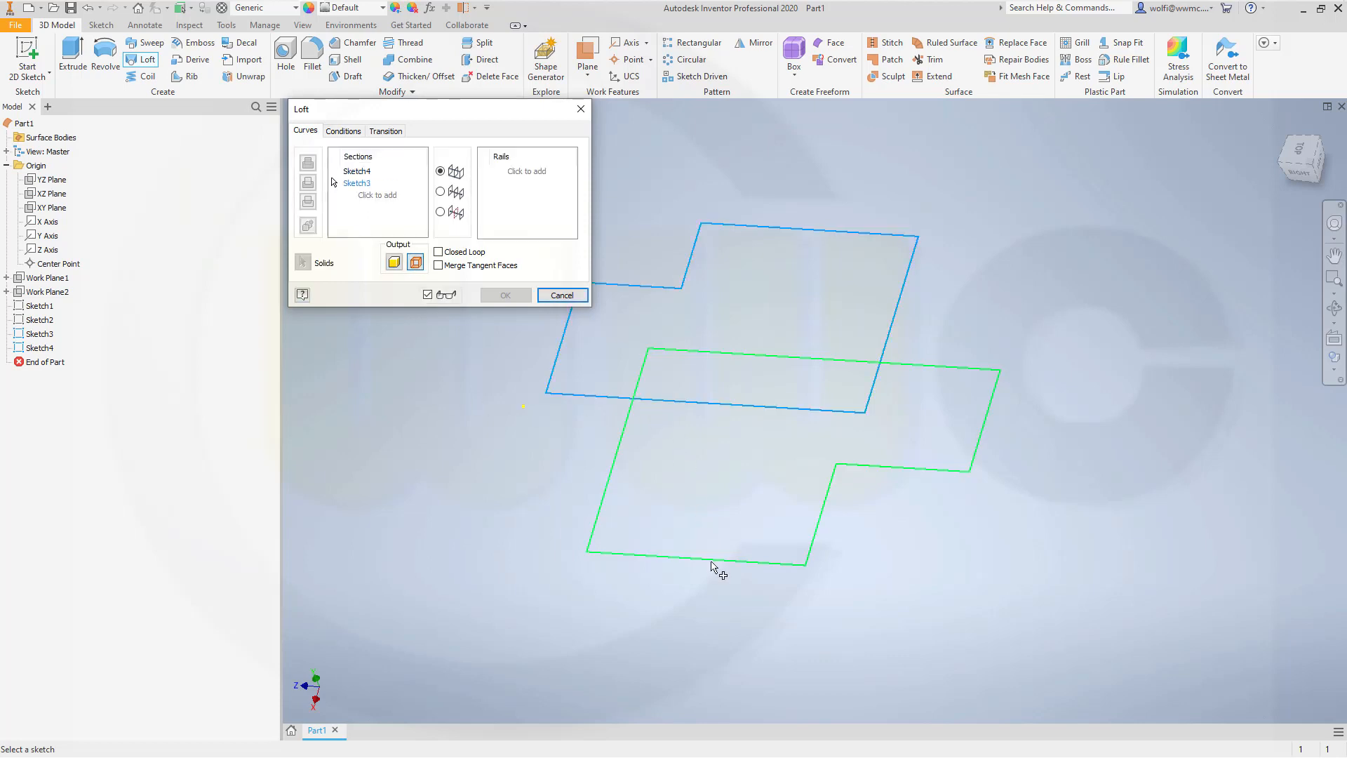
Step: Turn off automatic mapping in the loft's transition settings
{"action": "mouse_move", "coordinate": [956, 544]}
{"action": "middle_mouse_down"}
{"action": "mouse_move", "coordinate": [1021, 550]}
{"action": "mouse_move", "coordinate": [956, 538]}
{"action": "mouse_move", "coordinate": [970, 601]}
{"action": "mouse_move", "coordinate": [997, 607]}
{"action": "mouse_move", "coordinate": [968, 533]}
{"action": "middle_mouse_up"}
{"action": "middle_click_drag", "start_coordinate": [910, 444], "coordinate": [884, 373], "text": "shift"}
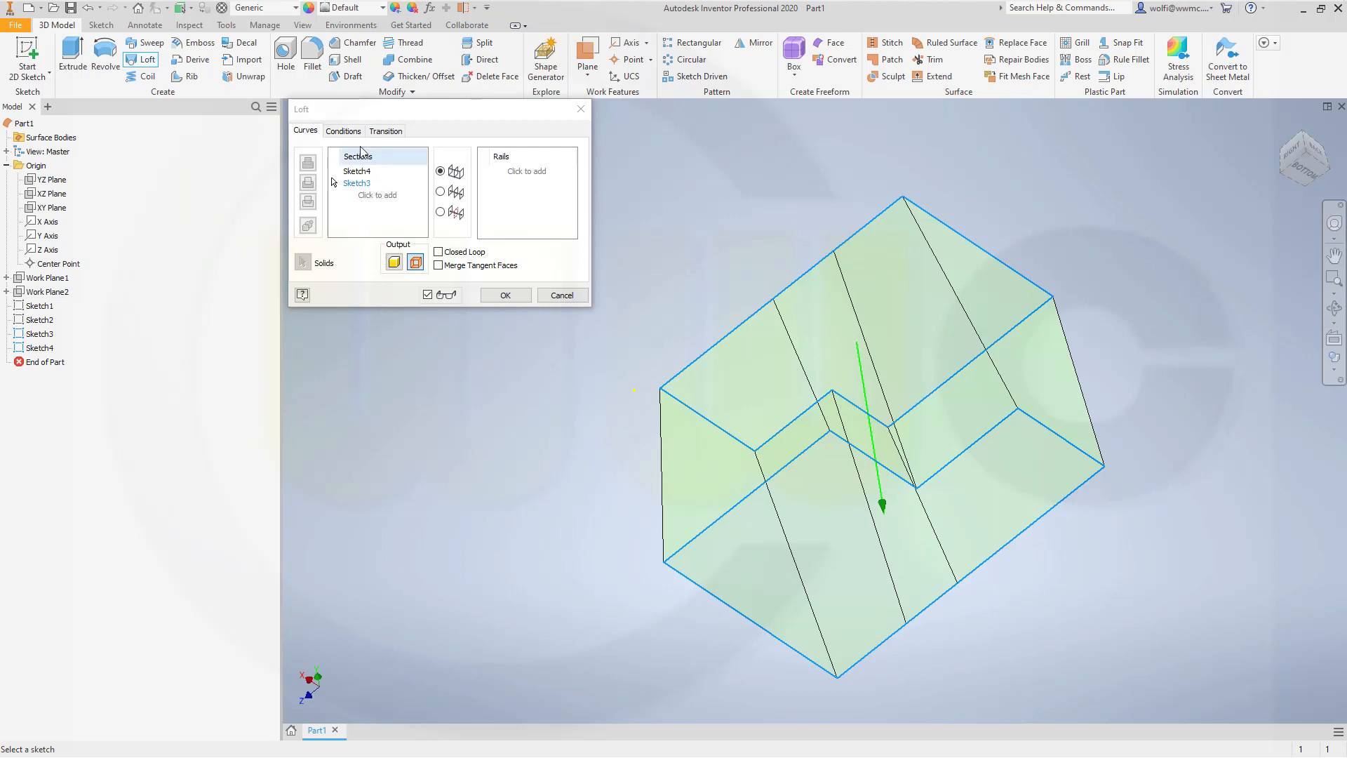
{"action": "left_click", "coordinate": [383, 132]}
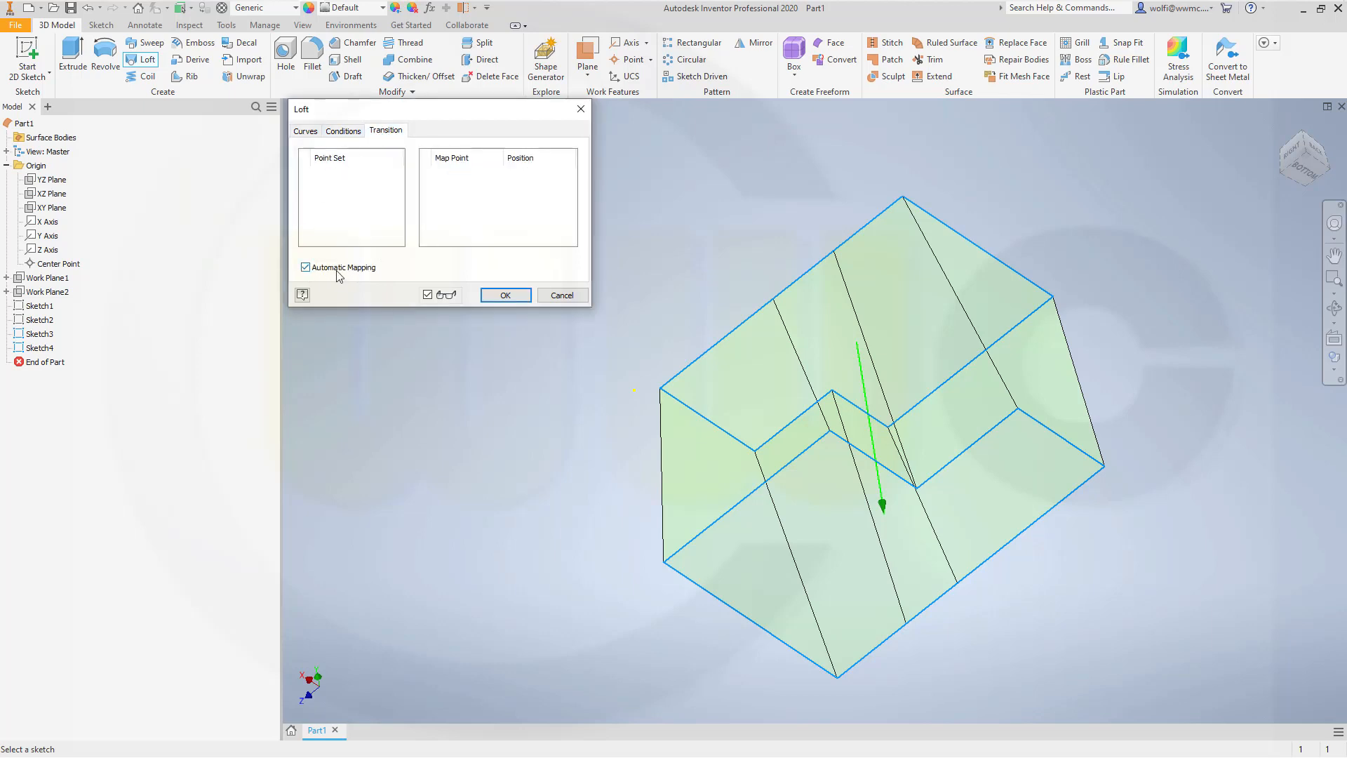
{"action": "left_click", "coordinate": [306, 267]}
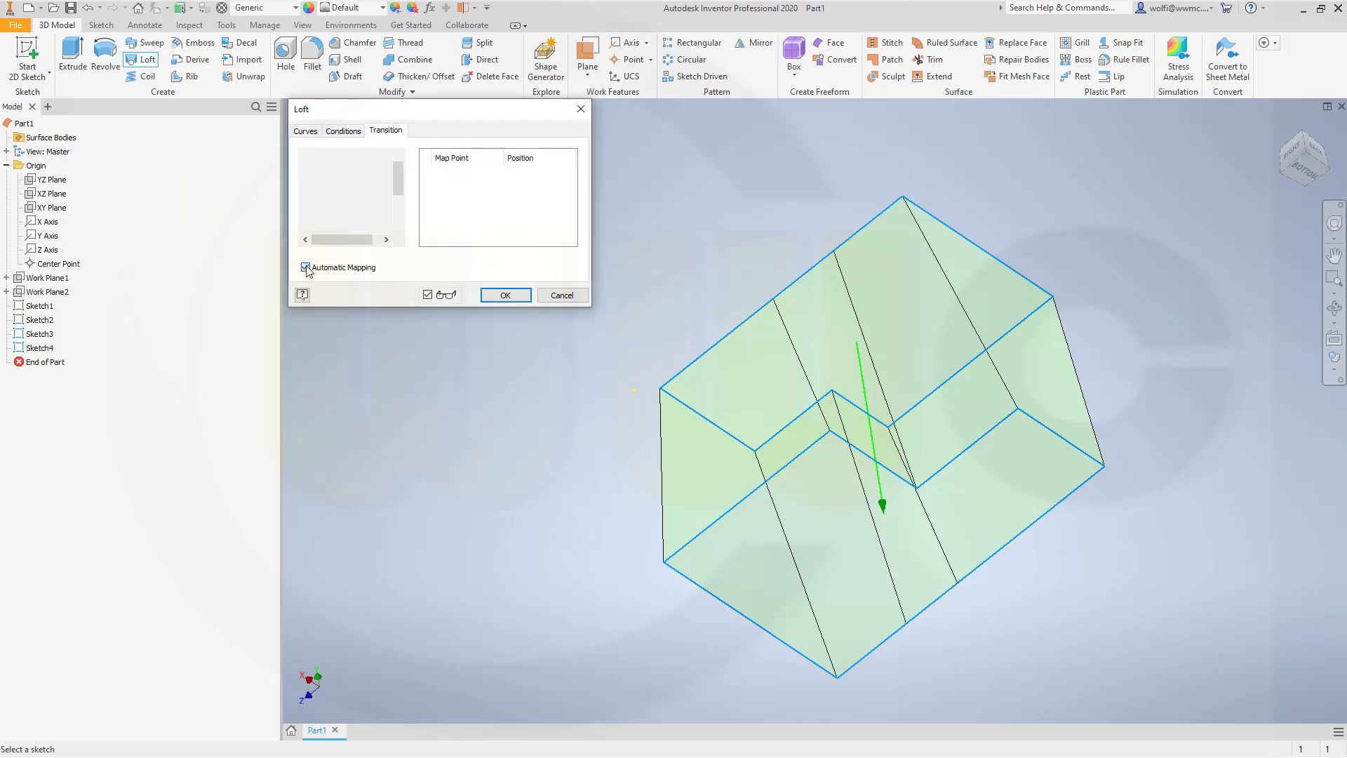
Step: Move the Sketch4 map point of Set 3 along the long edge to the nearer corner of Sketch4, position 0
{"action": "middle_click_drag", "start_coordinate": [629, 430], "coordinate": [536, 496], "text": "shift"}
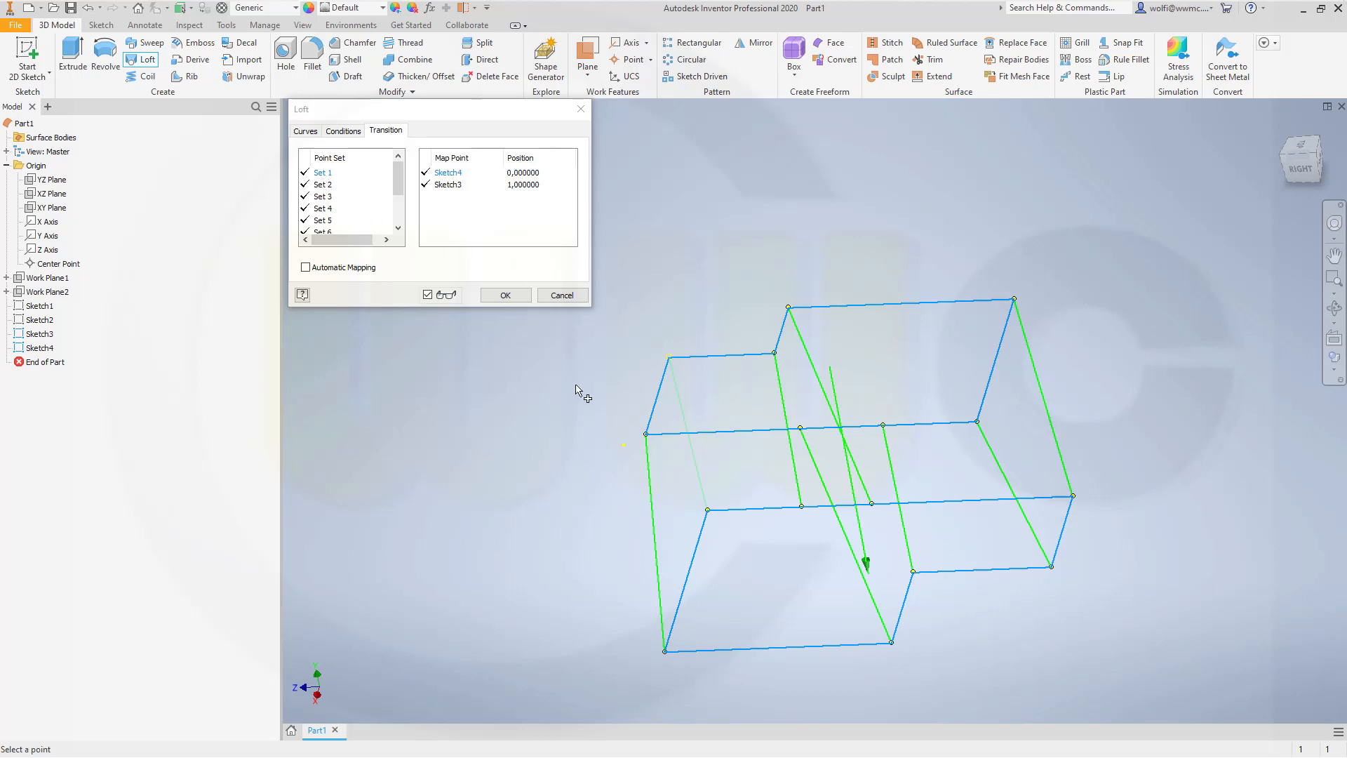
{"action": "left_click", "coordinate": [322, 187]}
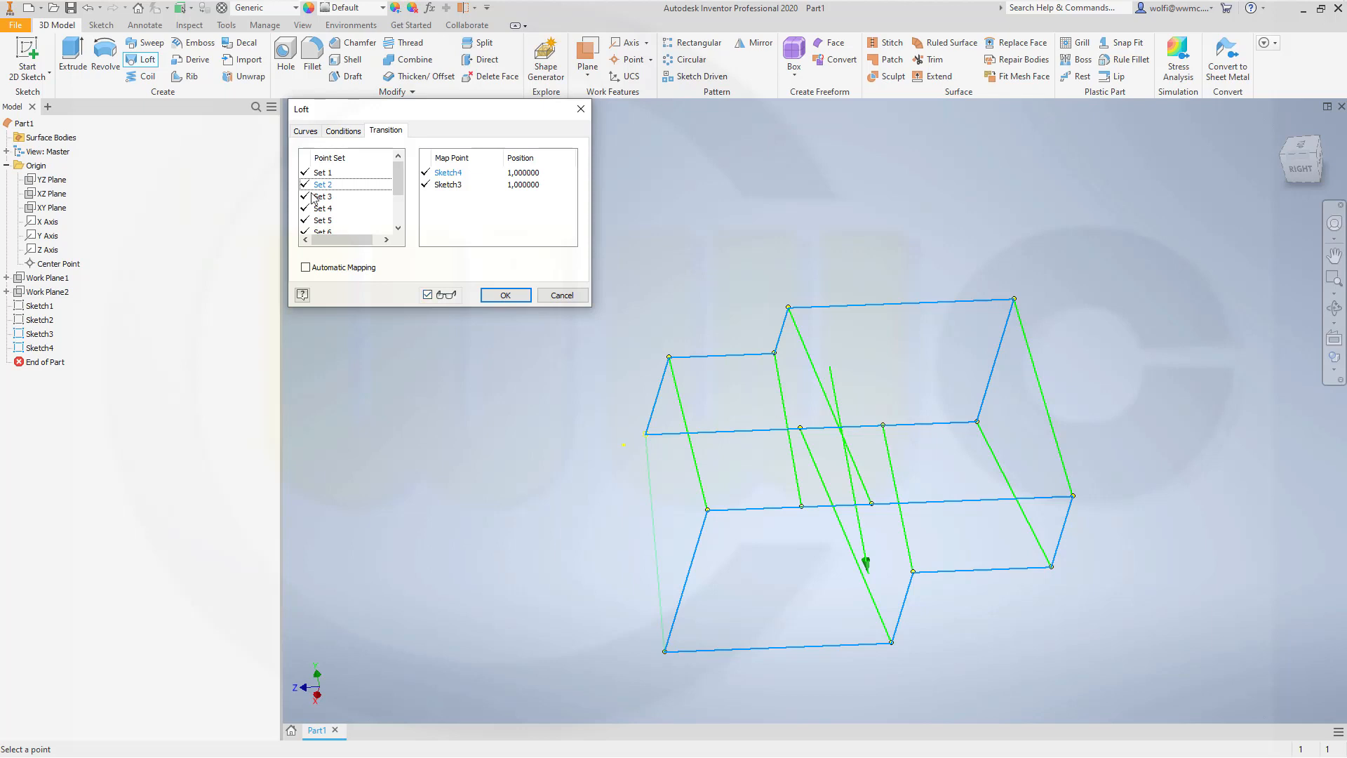
{"action": "left_click", "coordinate": [324, 197]}
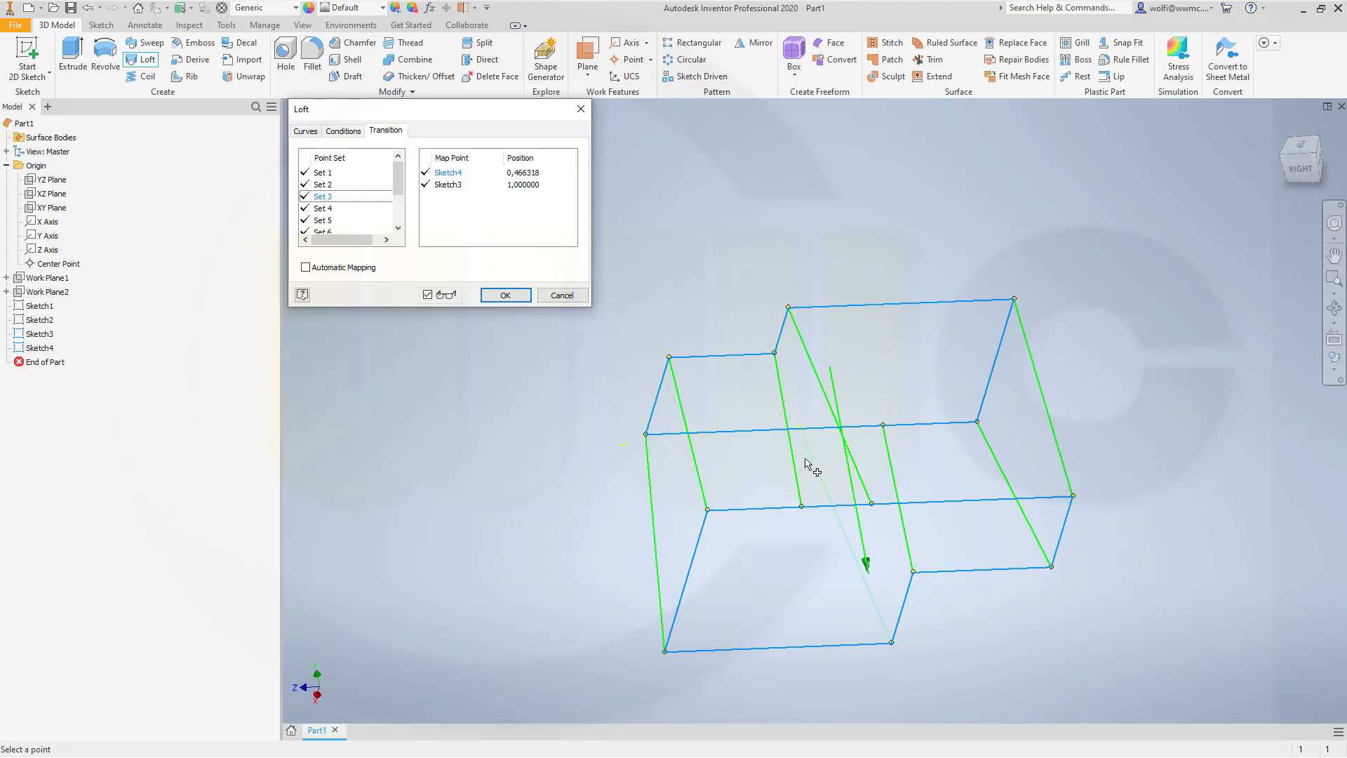
{"action": "left_click", "coordinate": [978, 422]}
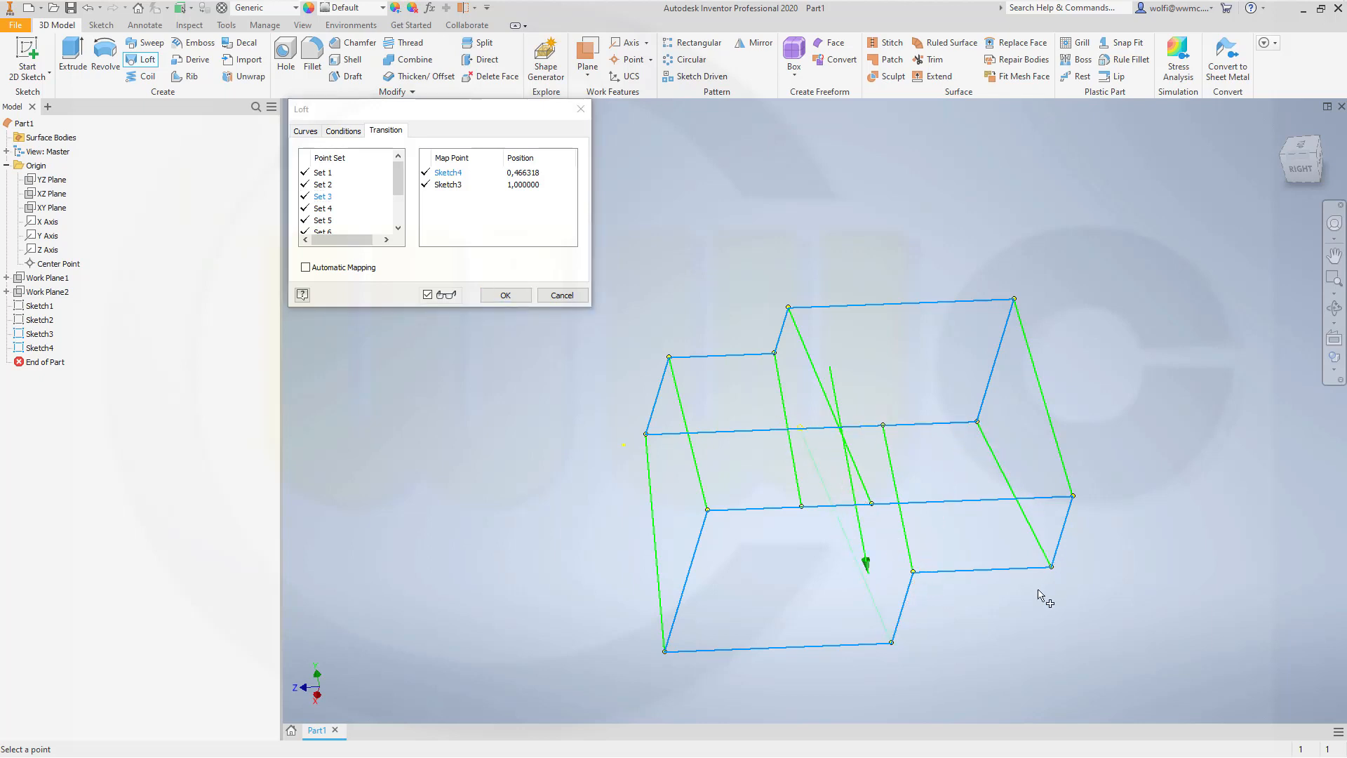
{"action": "left_click", "coordinate": [977, 422]}
Step: Move the Sketch4 map point of Set 4 to the same Sketch4 corner as Set 3, position 0
{"action": "middle_click_drag", "start_coordinate": [977, 587], "coordinate": [887, 550], "text": "shift"}
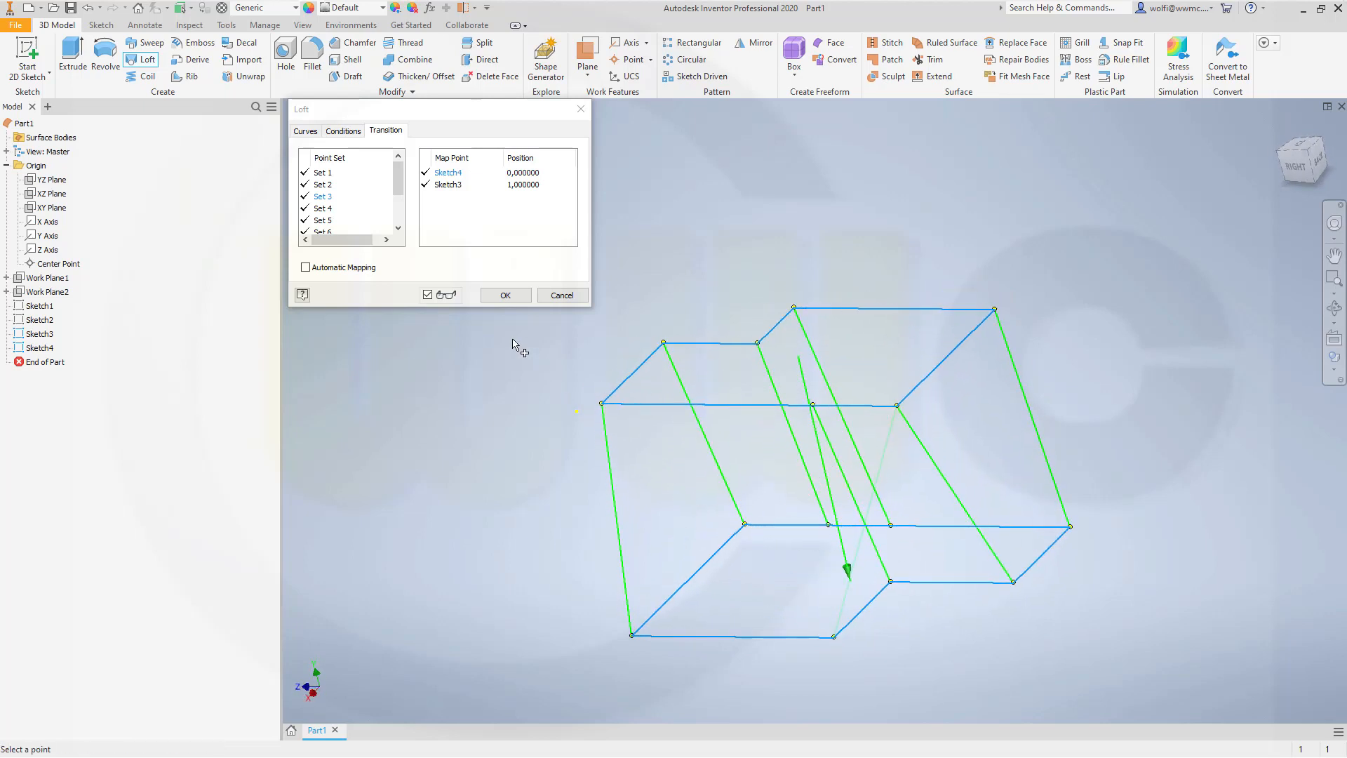
{"action": "left_click", "coordinate": [324, 209]}
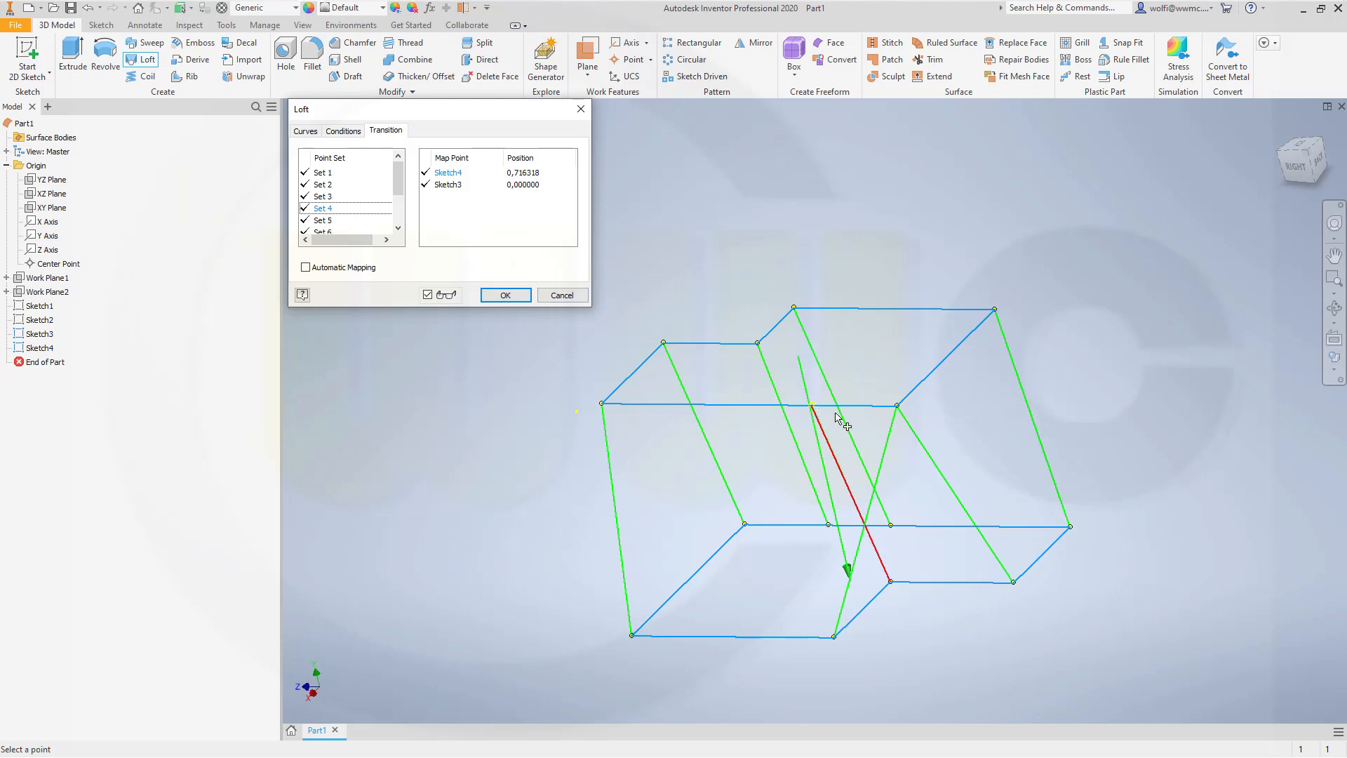
{"action": "left_click", "coordinate": [898, 406]}
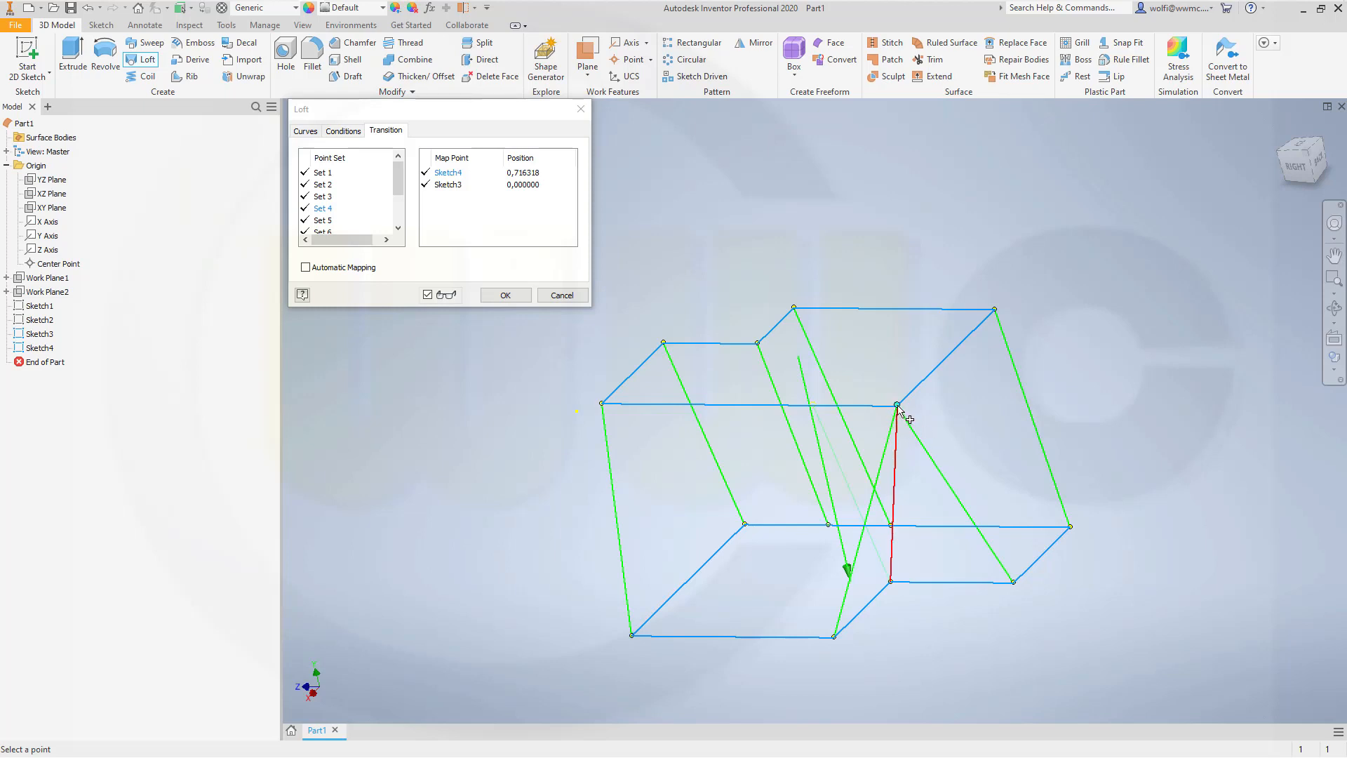
{"action": "left_click", "coordinate": [898, 405]}
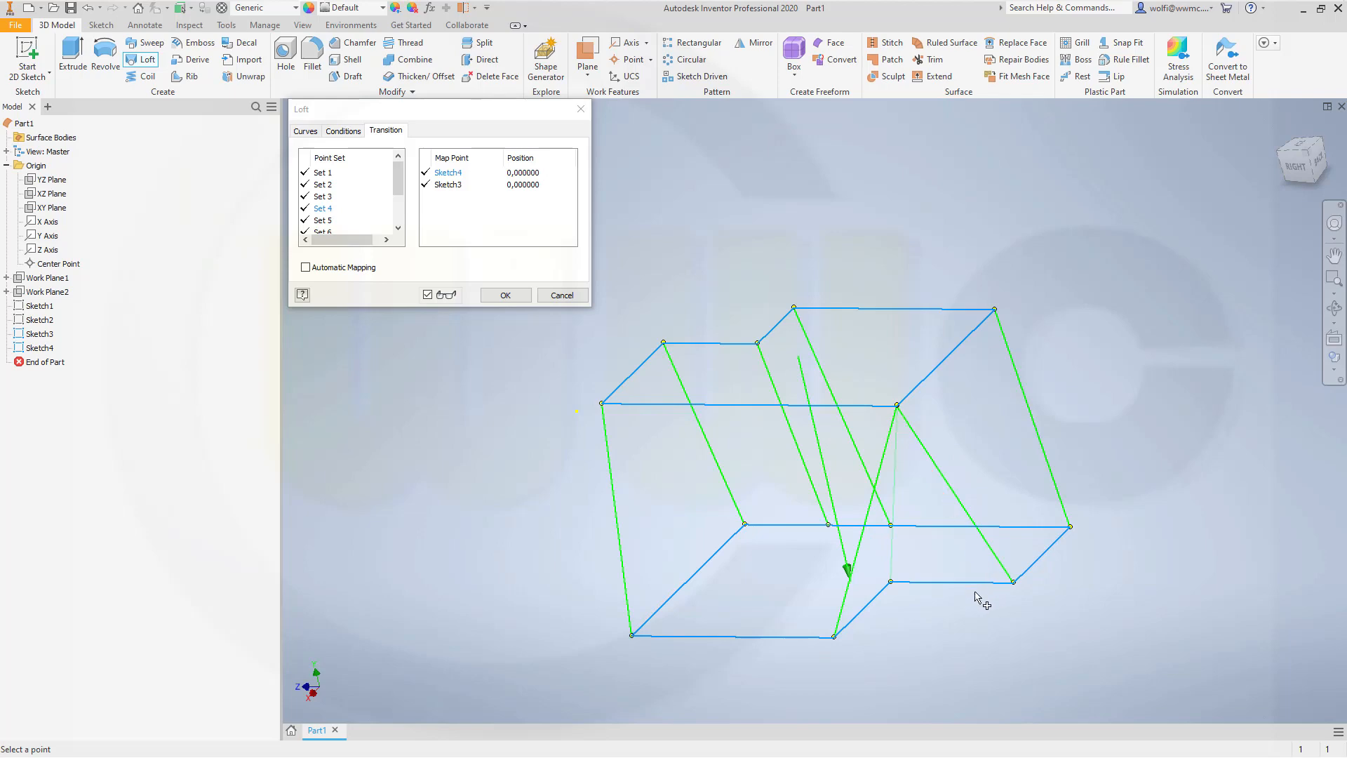
Step: Move the Sketch3 map point of Set 8 along the long edge to the nearer corner of Sketch3, position 0
{"action": "middle_click_drag", "start_coordinate": [979, 599], "coordinate": [626, 556], "text": "shift"}
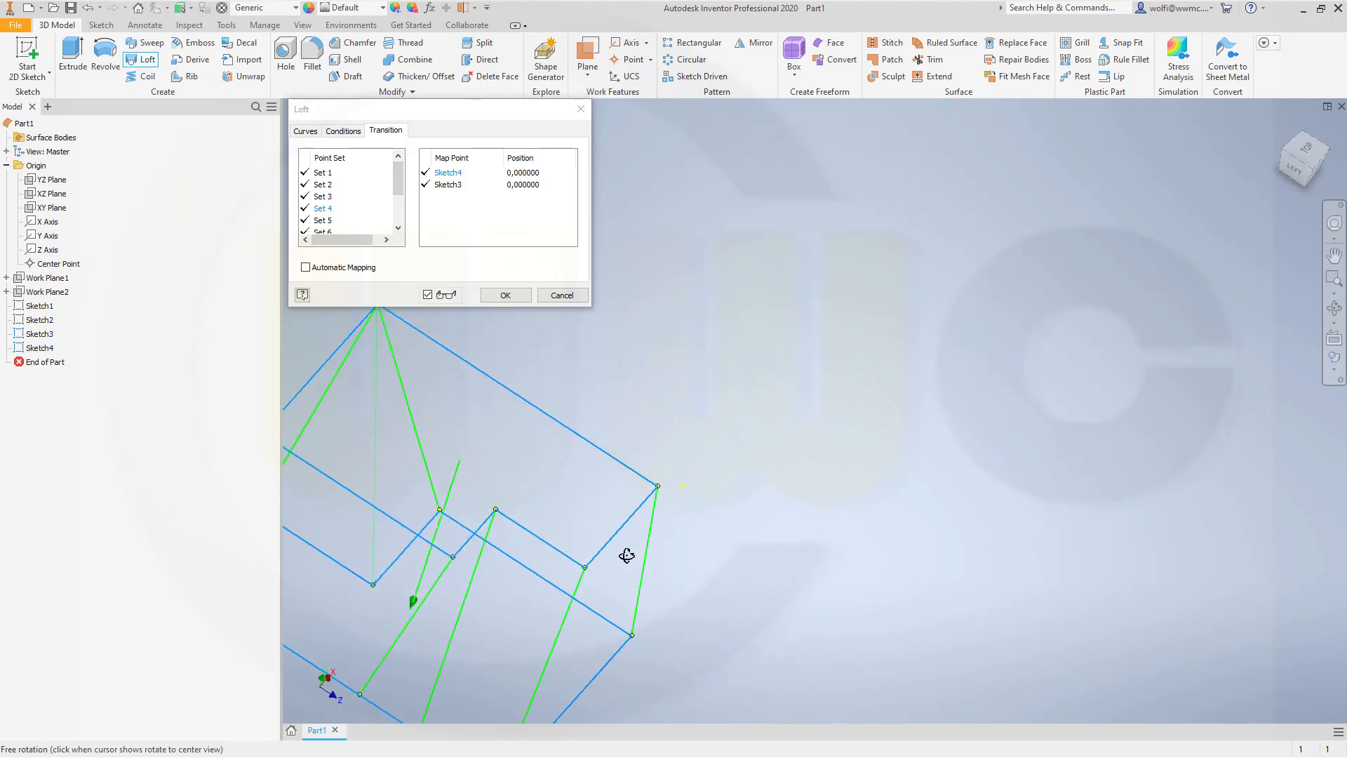
{"action": "middle_click_drag", "start_coordinate": [769, 556], "coordinate": [1162, 436]}
{"action": "mouse_move", "coordinate": [1087, 505]}
{"action": "left_mouse_down"}
{"action": "mouse_move", "coordinate": [1049, 472]}
{"action": "mouse_move", "coordinate": [987, 504]}
{"action": "mouse_move", "coordinate": [1000, 530]}
{"action": "mouse_move", "coordinate": [1000, 510]}
{"action": "left_mouse_up"}
{"action": "key", "text": "Escape"}
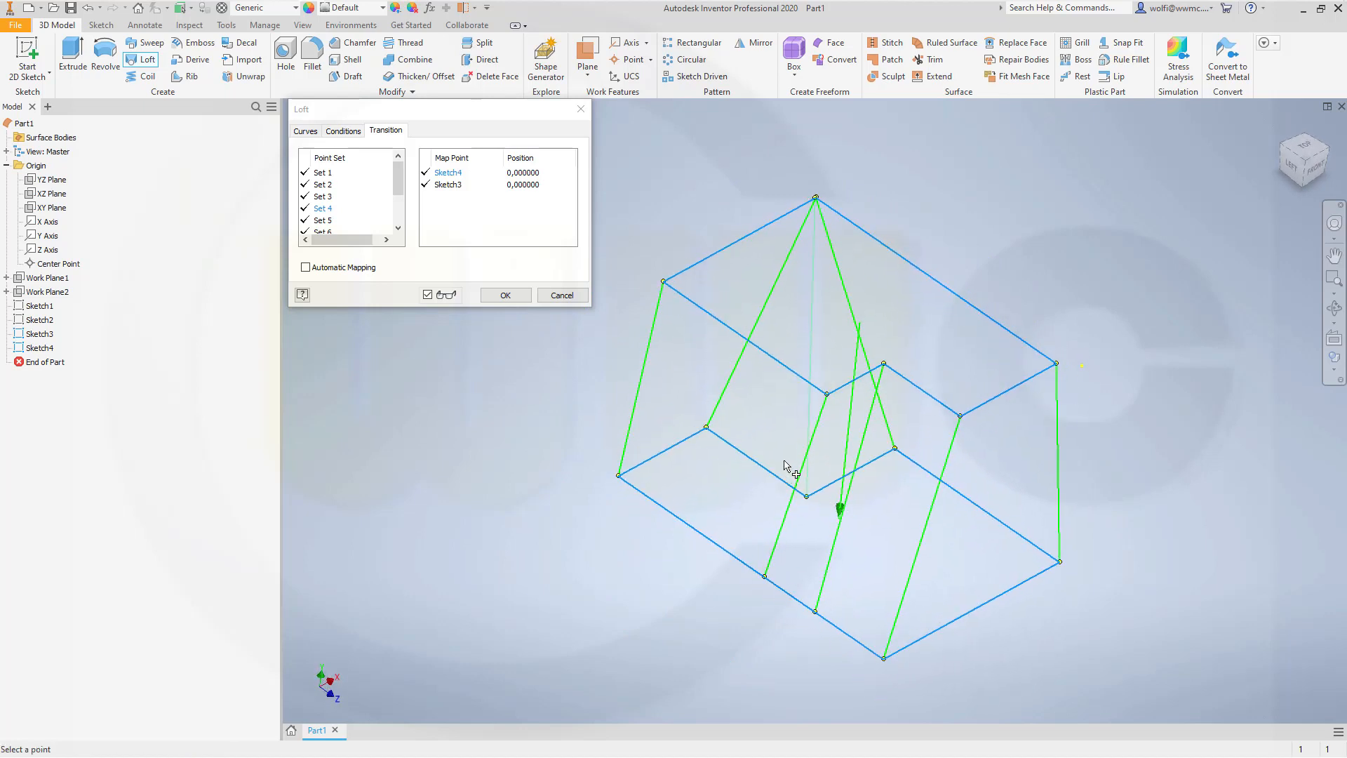
{"action": "left_click_drag", "start_coordinate": [393, 188], "coordinate": [379, 232]}
{"action": "left_click", "coordinate": [324, 209]}
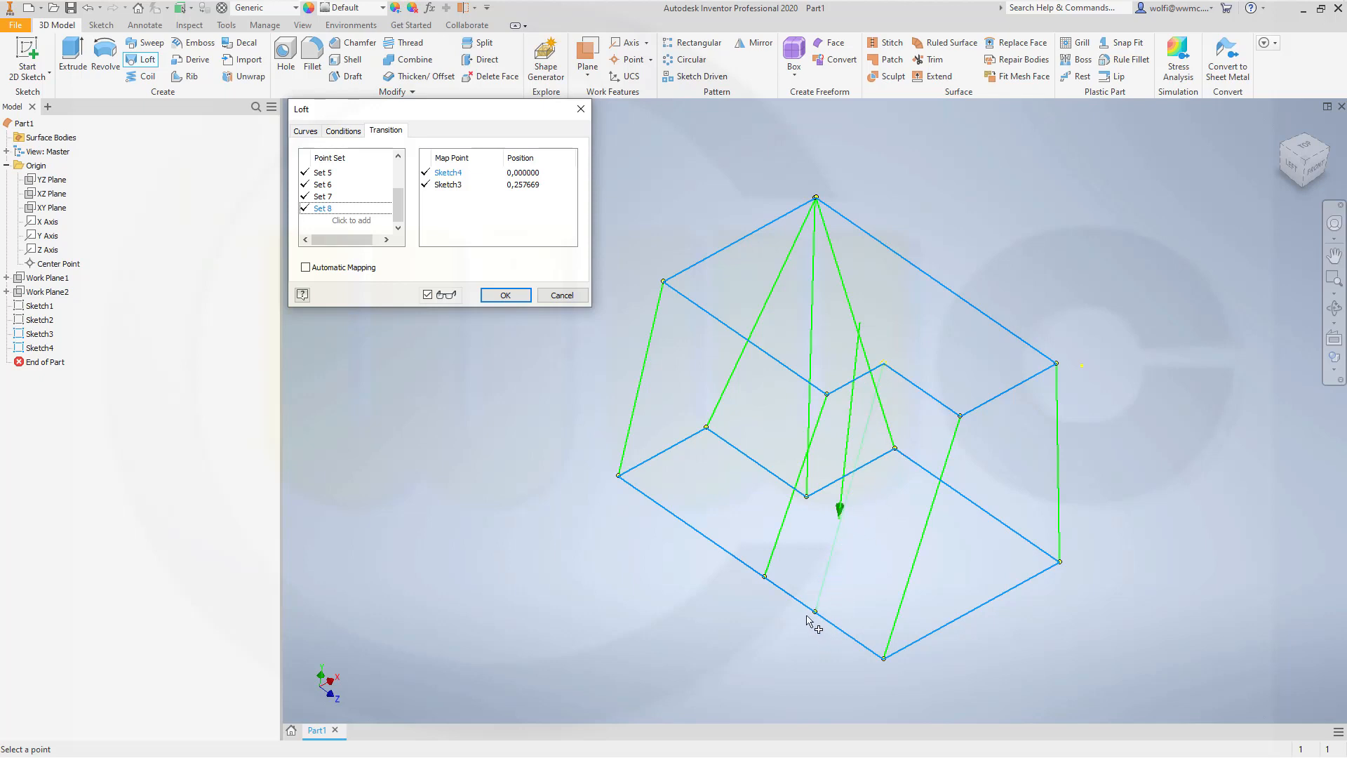
{"action": "left_click", "coordinate": [884, 659]}
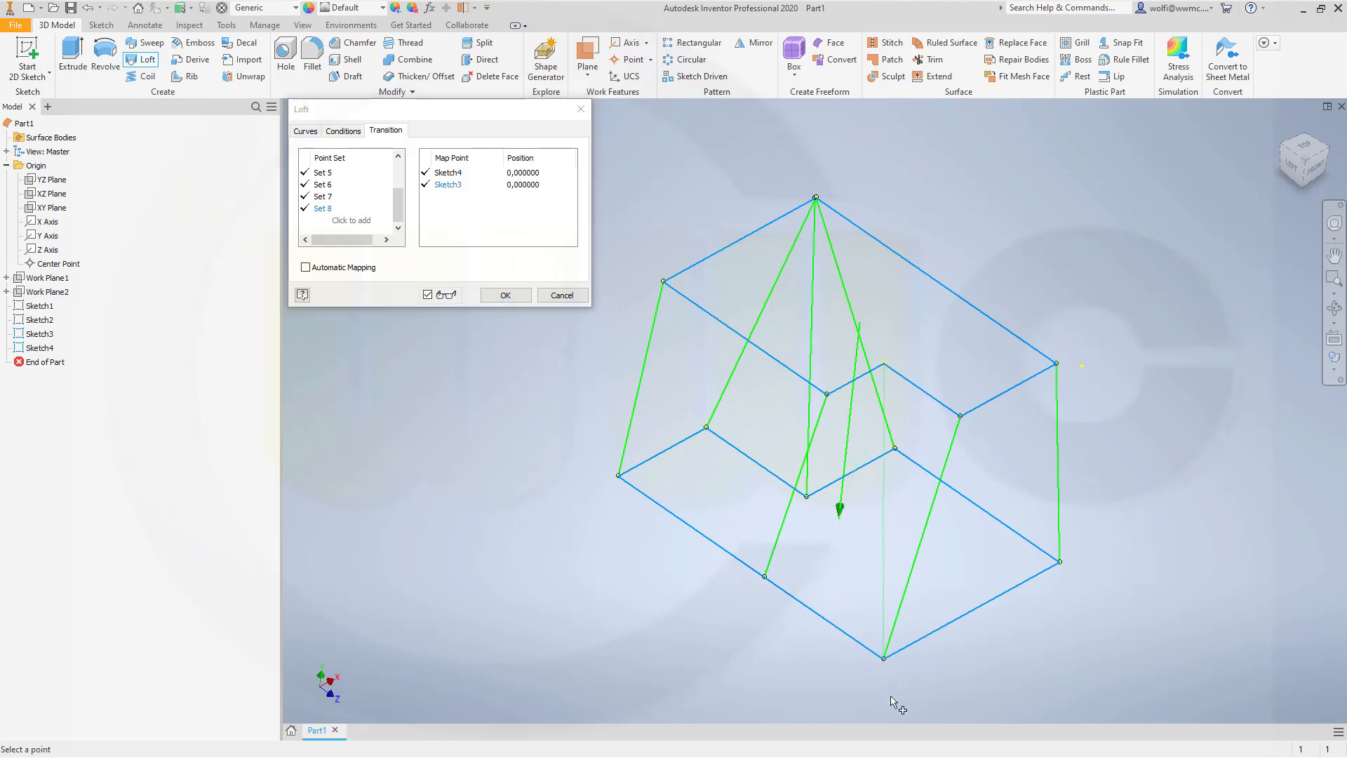
Step: Move the Sketch3 map point of Set 7 to the same Sketch3 corner as Set 8, position 0, and create the loft surface
{"action": "left_click", "coordinate": [324, 197]}
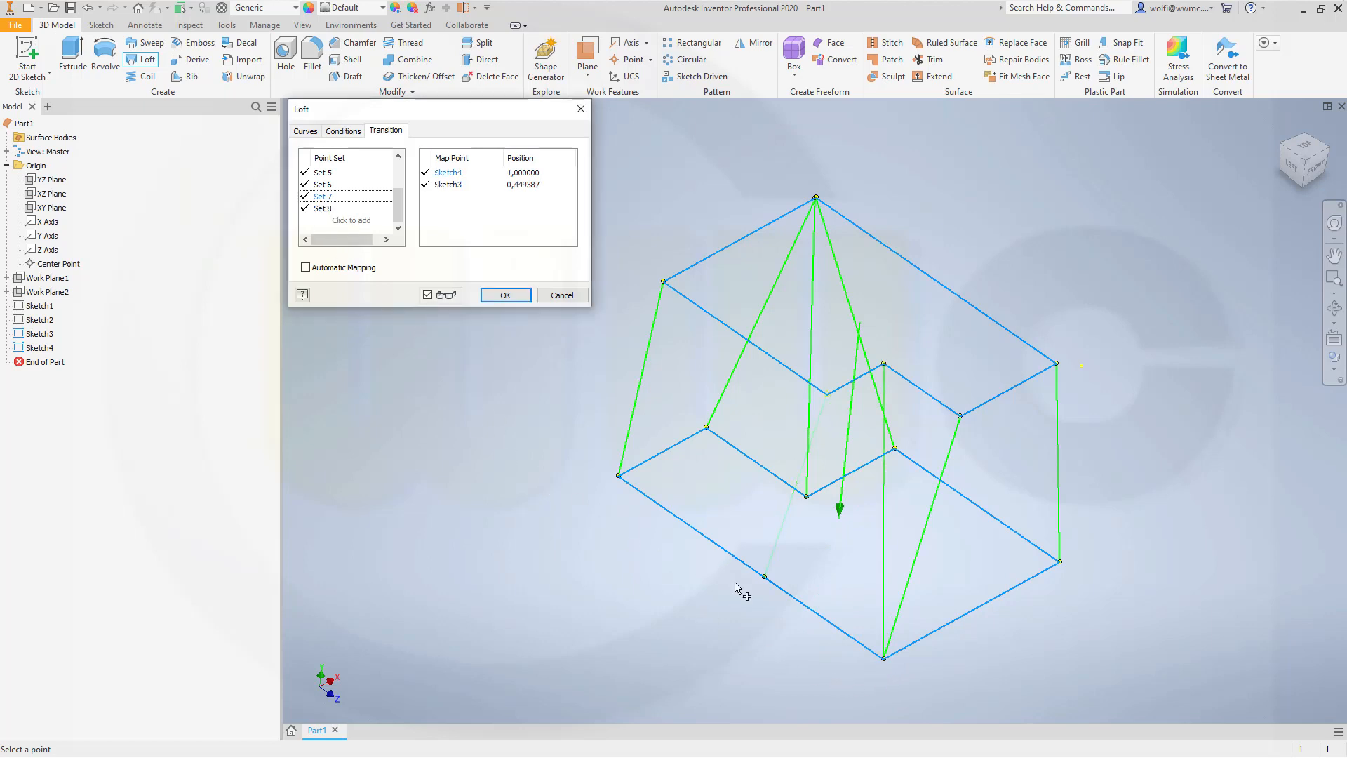
{"action": "left_click", "coordinate": [885, 659]}
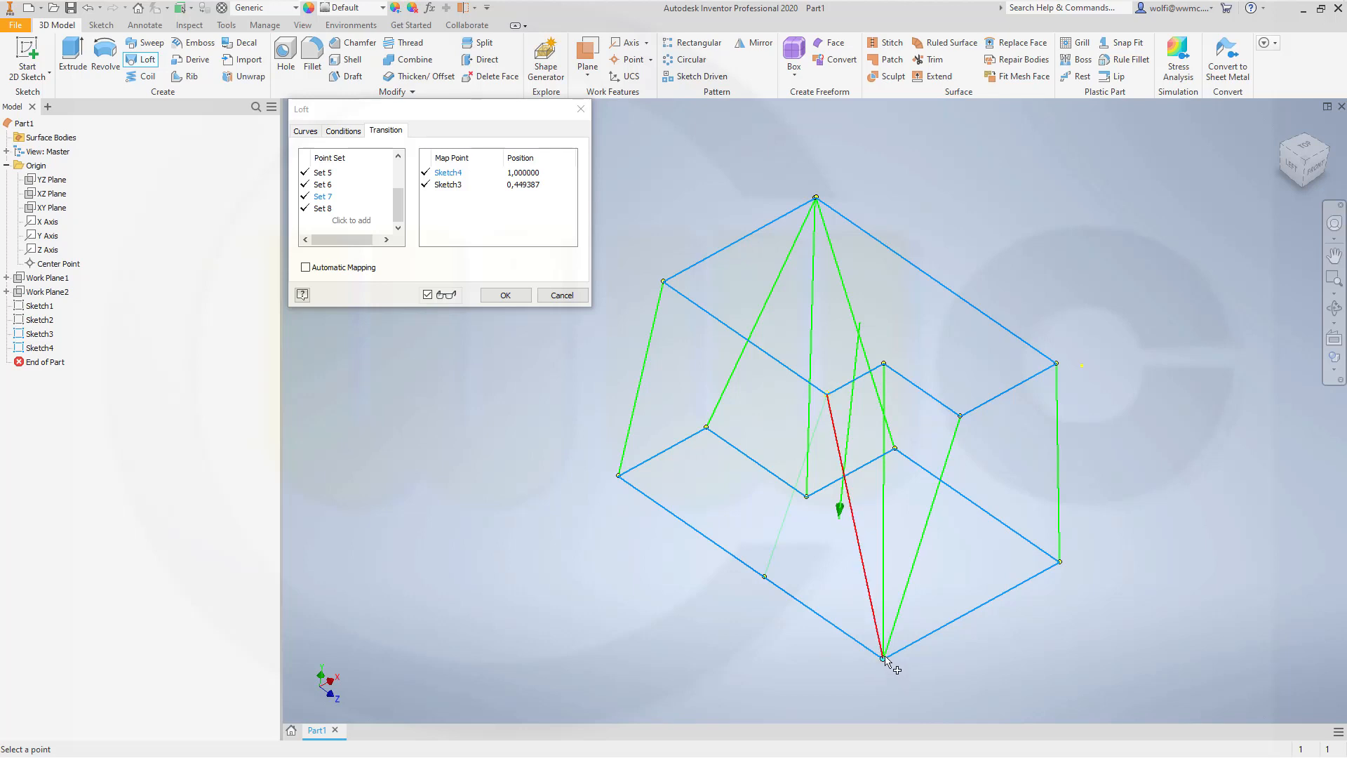
{"action": "left_click", "coordinate": [884, 658]}
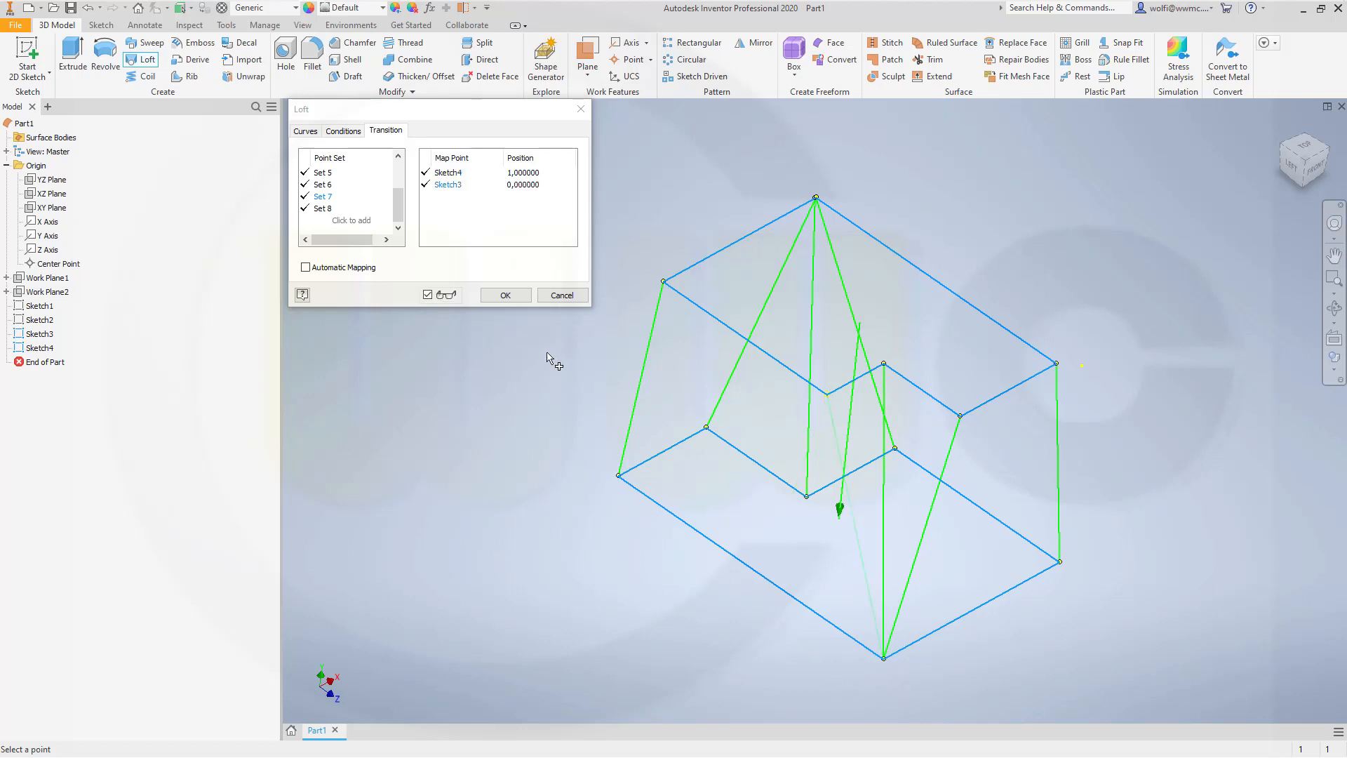
{"action": "left_click", "coordinate": [503, 295]}
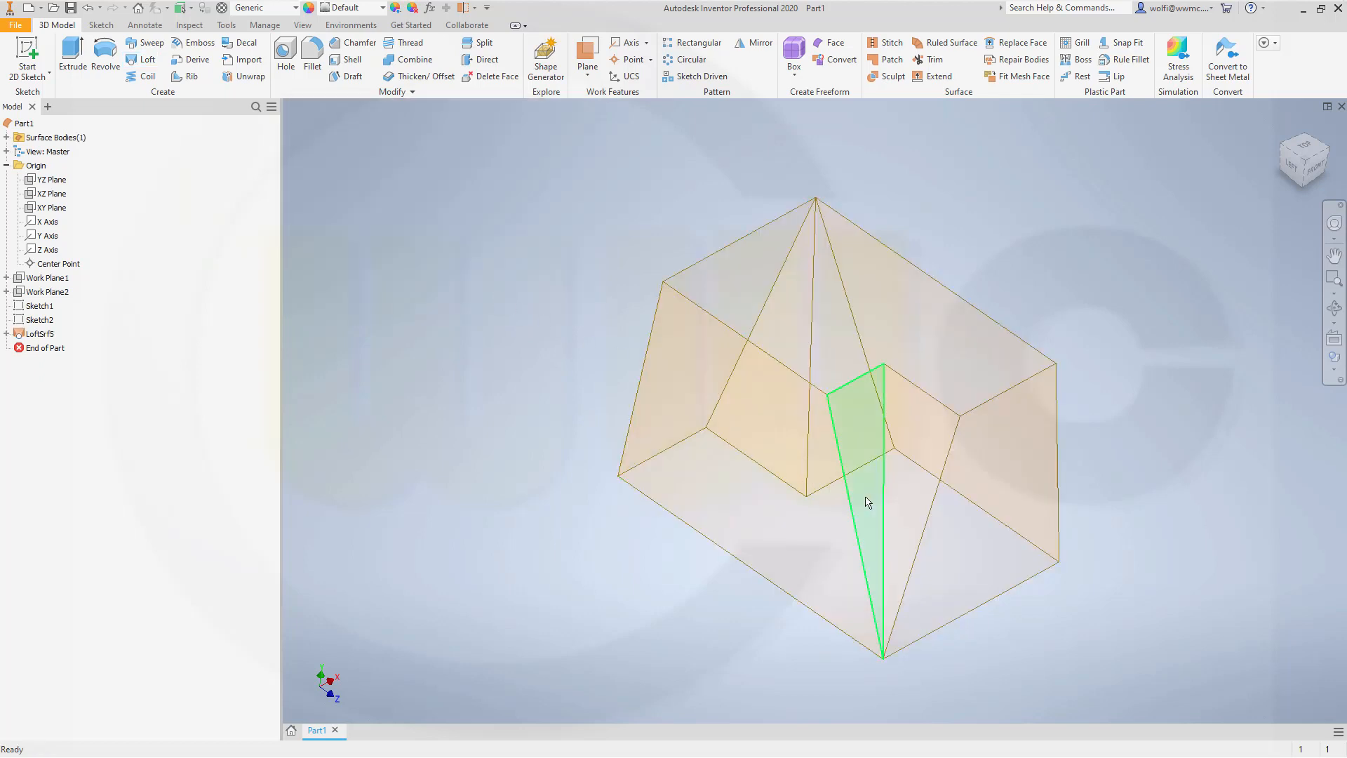
Step: Reopen the loft surface for editing and delete point Set 6, which joins the outer corners of Sketch4 and Sketch3, from its transition mapping
{"action": "middle_click_drag", "start_coordinate": [867, 503], "coordinate": [739, 495], "text": "shift"}
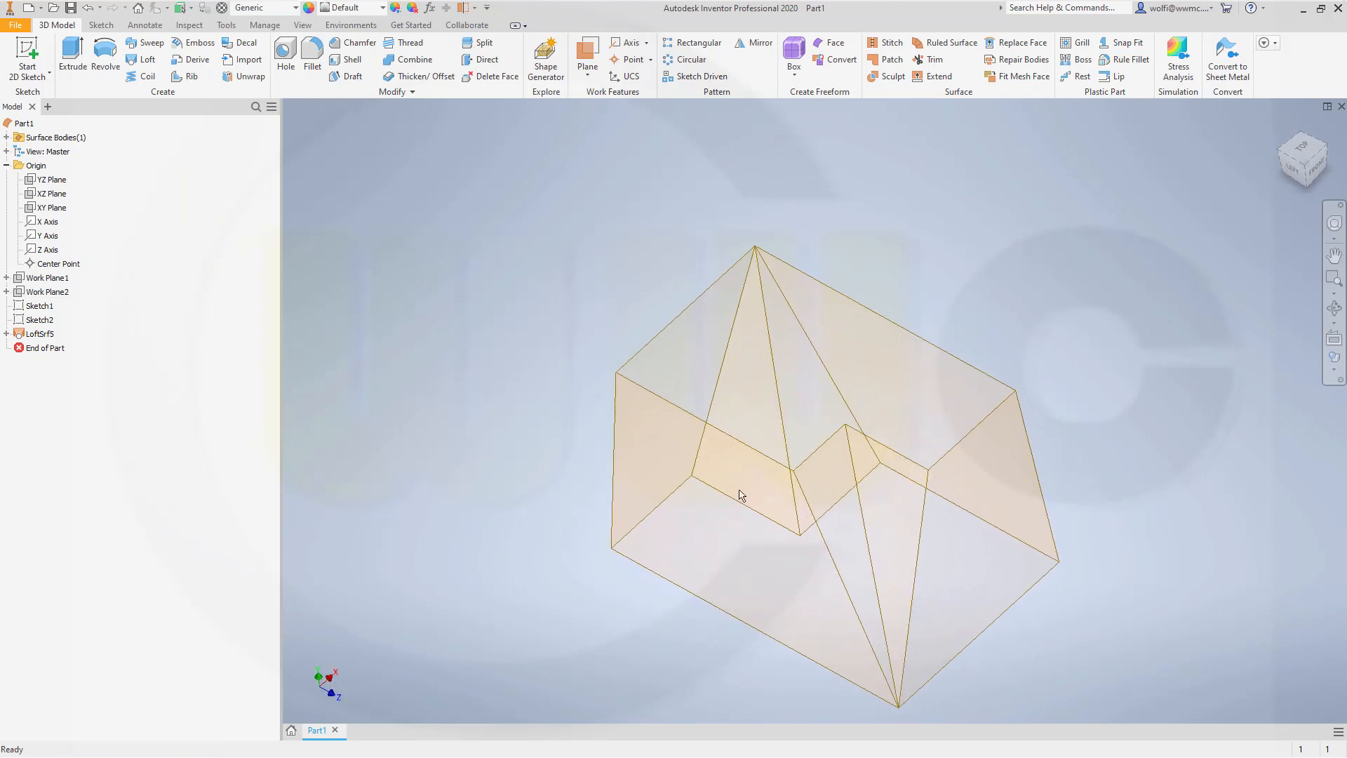
{"action": "double_click", "coordinate": [41, 333]}
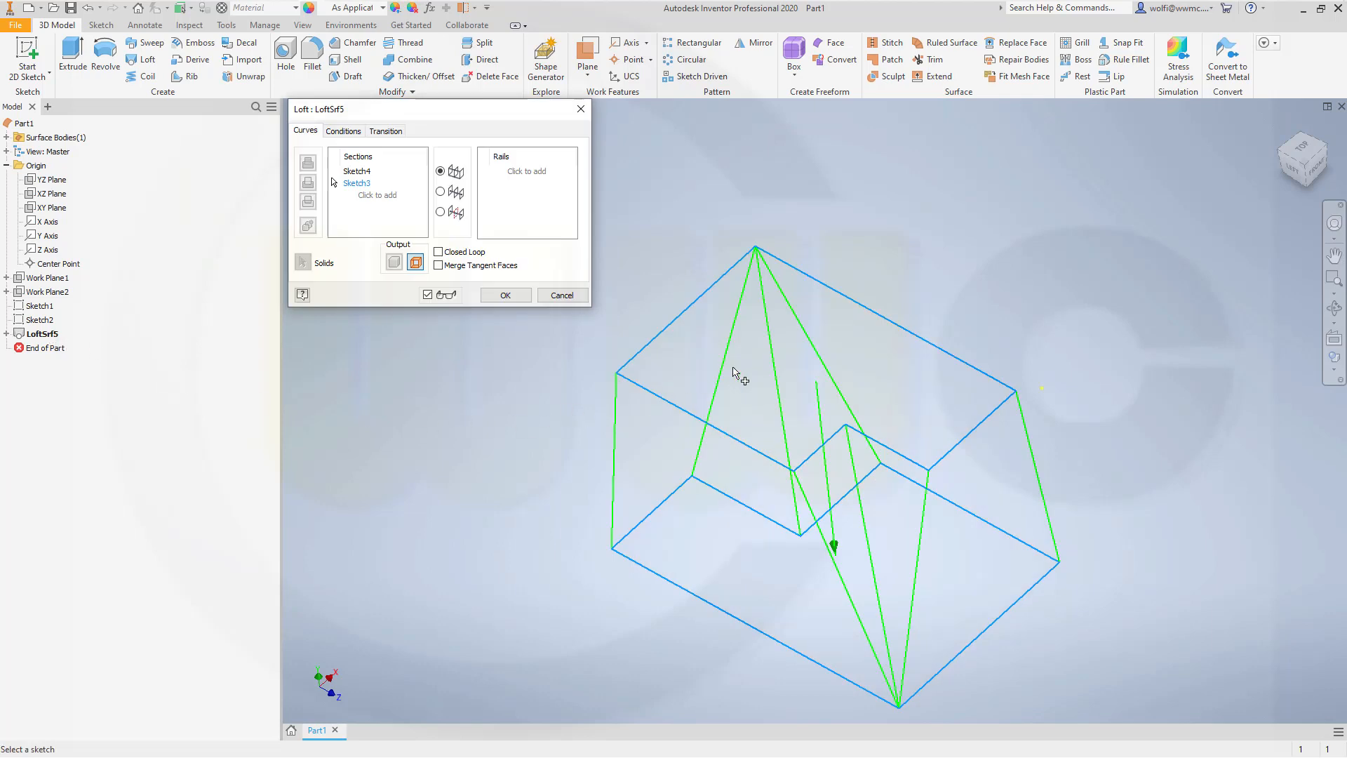
{"action": "mouse_move", "coordinate": [935, 394]}
{"action": "middle_mouse_down"}
{"action": "mouse_move", "coordinate": [996, 380]}
{"action": "mouse_move", "coordinate": [870, 382]}
{"action": "middle_mouse_up"}
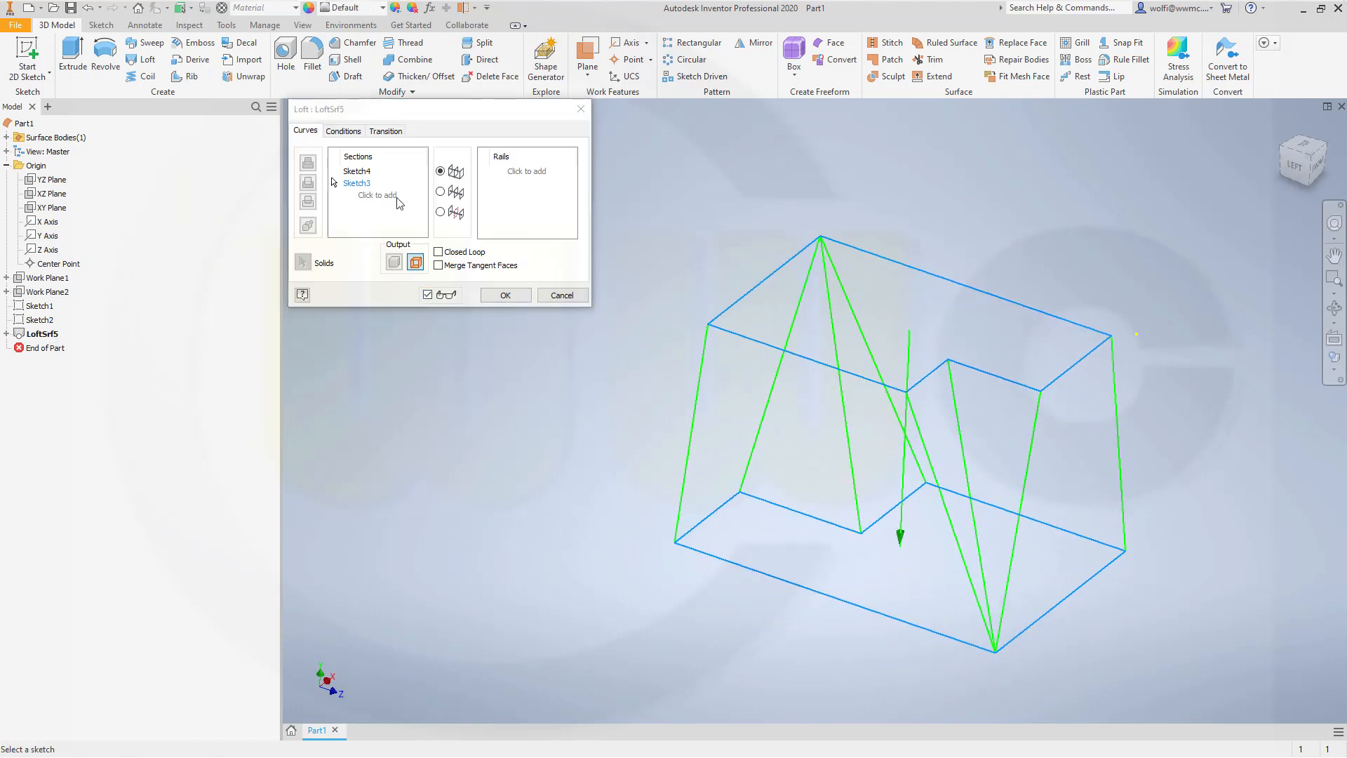
{"action": "left_click", "coordinate": [387, 132]}
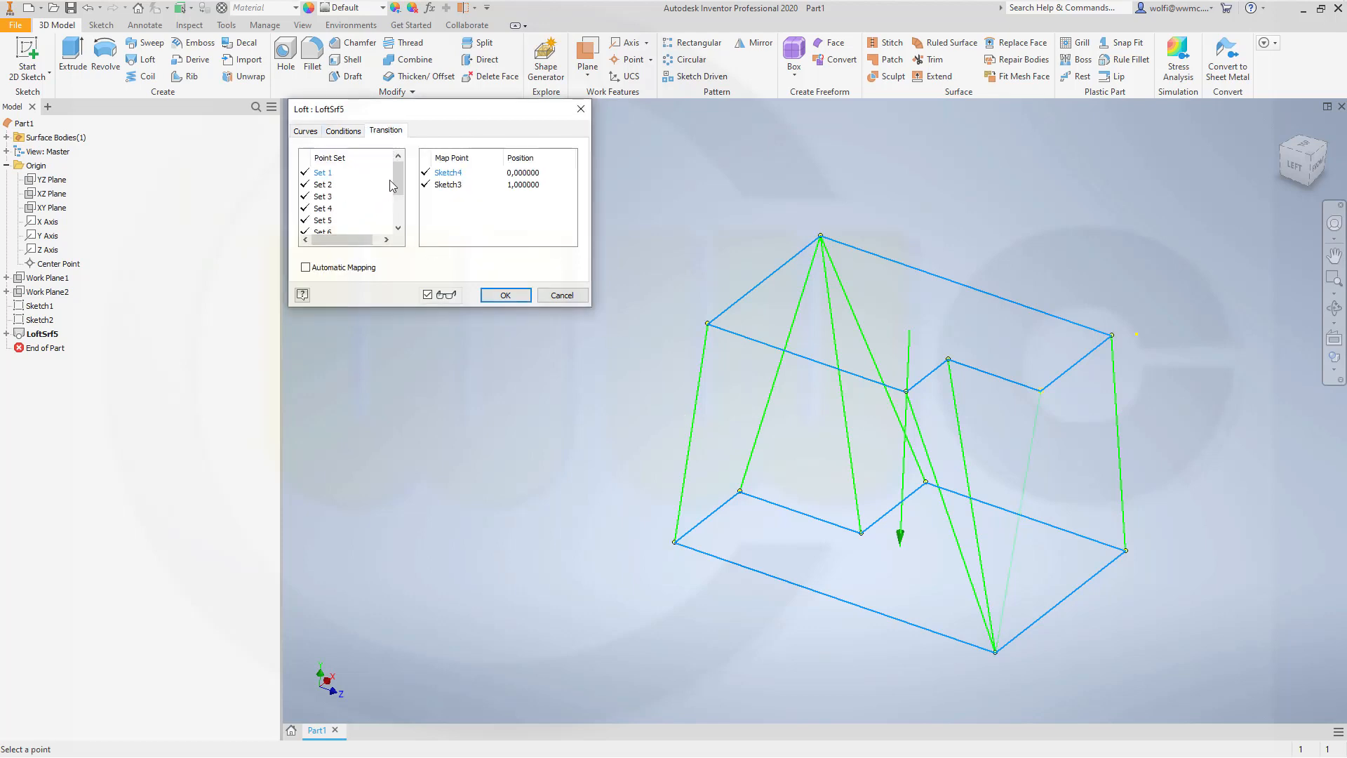
{"action": "left_click_drag", "start_coordinate": [398, 191], "coordinate": [399, 218]}
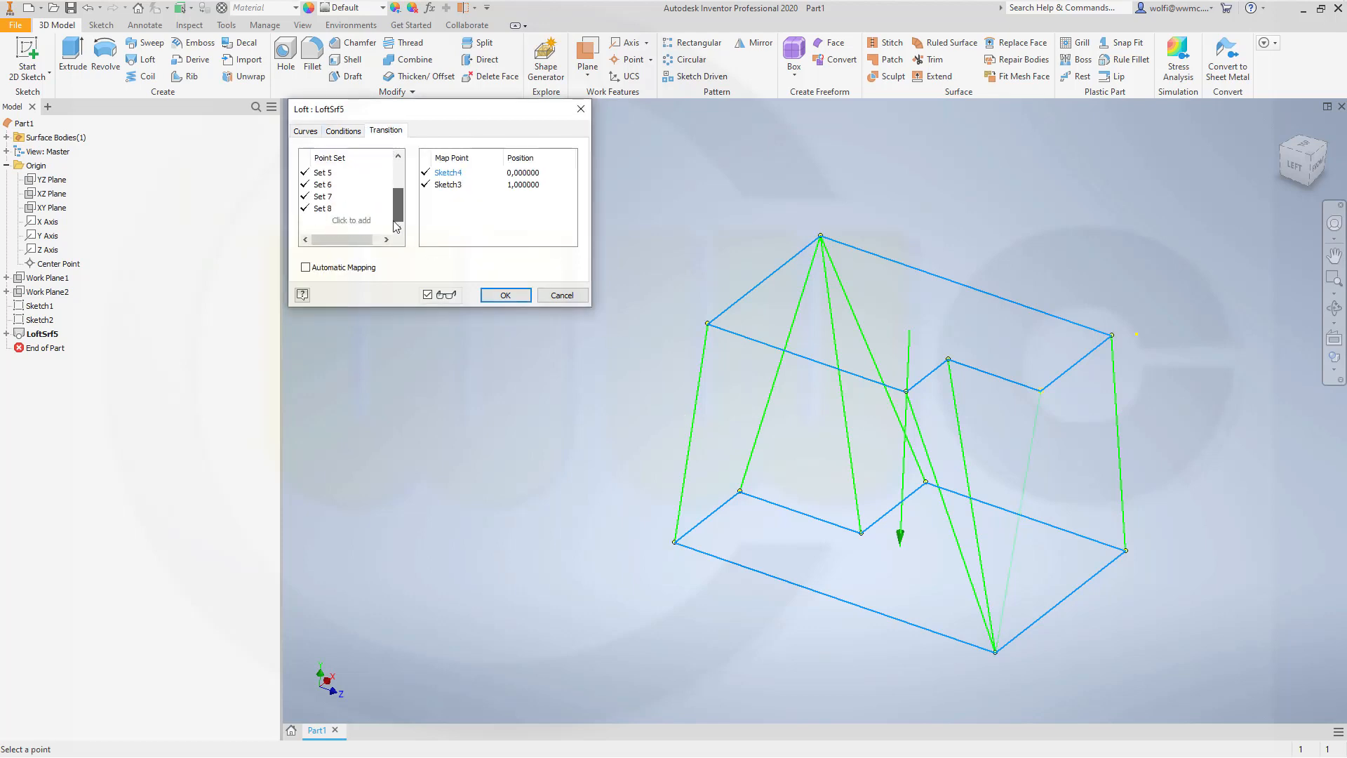
{"action": "left_click", "coordinate": [328, 185]}
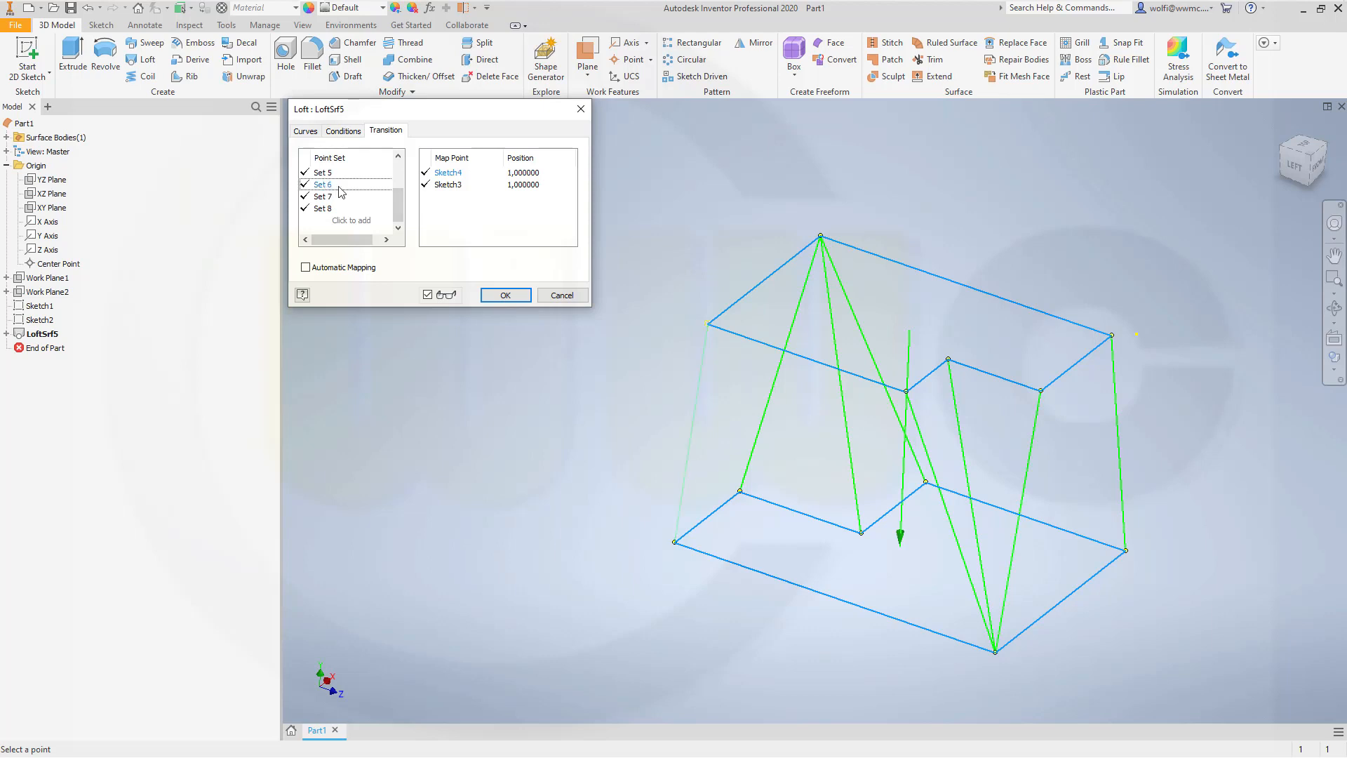
{"action": "scroll", "coordinate": [340, 190], "scroll_direction": "up", "scroll_amount": 3}
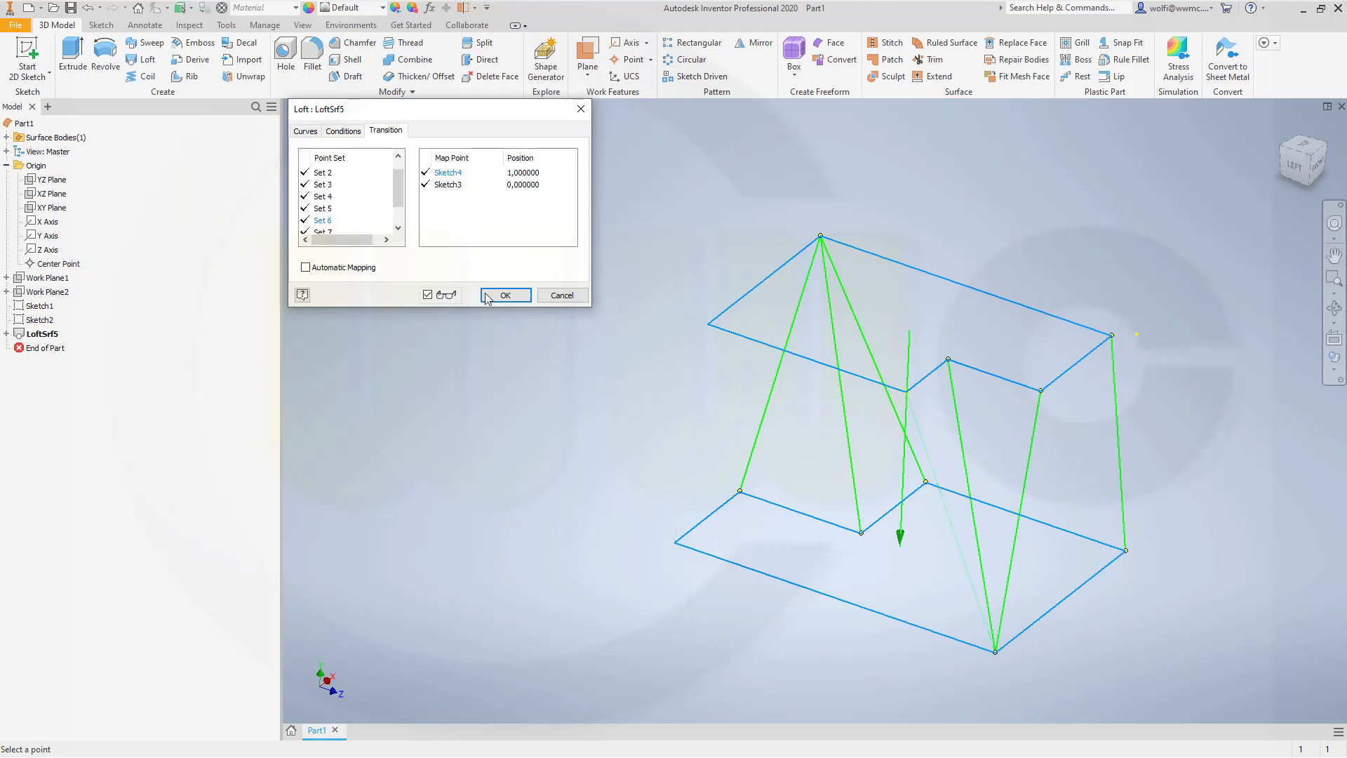
{"action": "left_click_drag", "start_coordinate": [400, 189], "coordinate": [405, 213]}
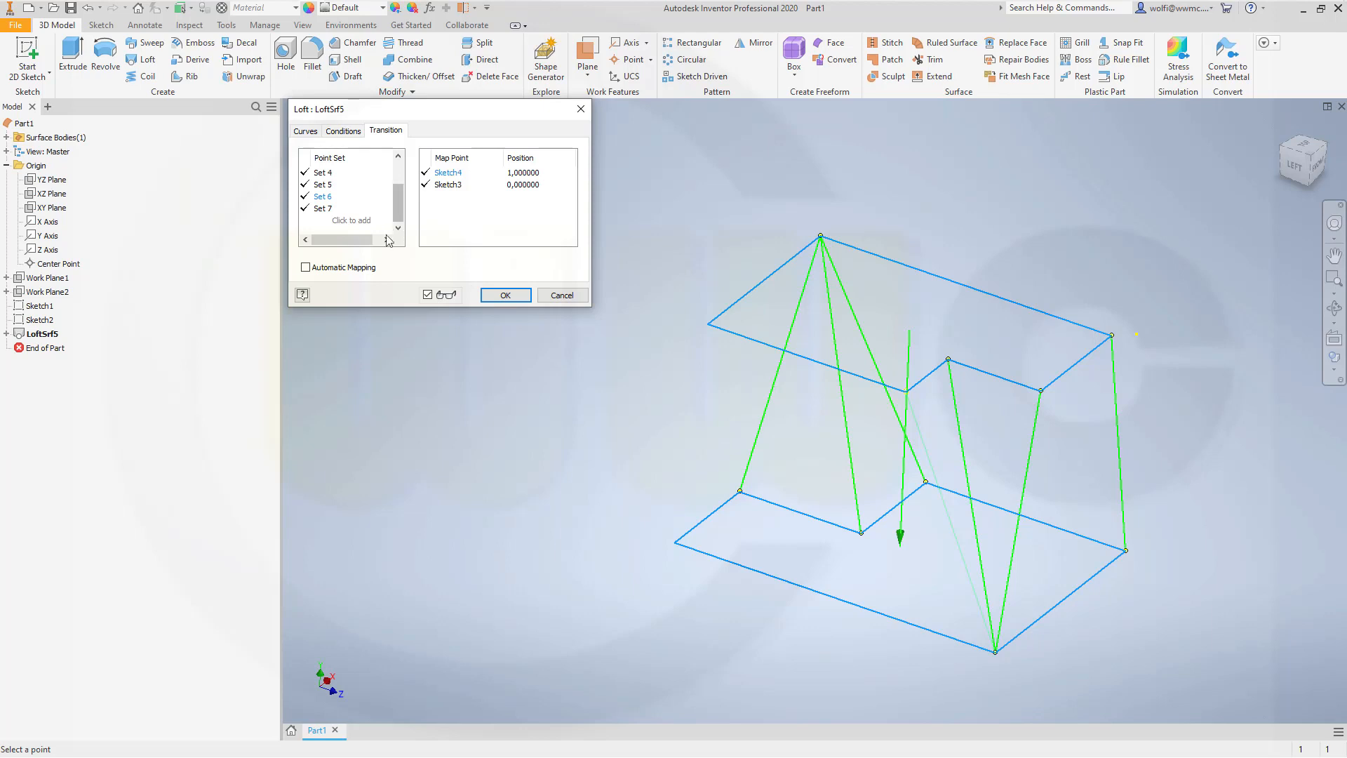
Step: Add a new point set with map points on the long edges of Sketch4 at about 0.22 and Sketch3 at about 0.86
{"action": "left_click", "coordinate": [348, 221]}
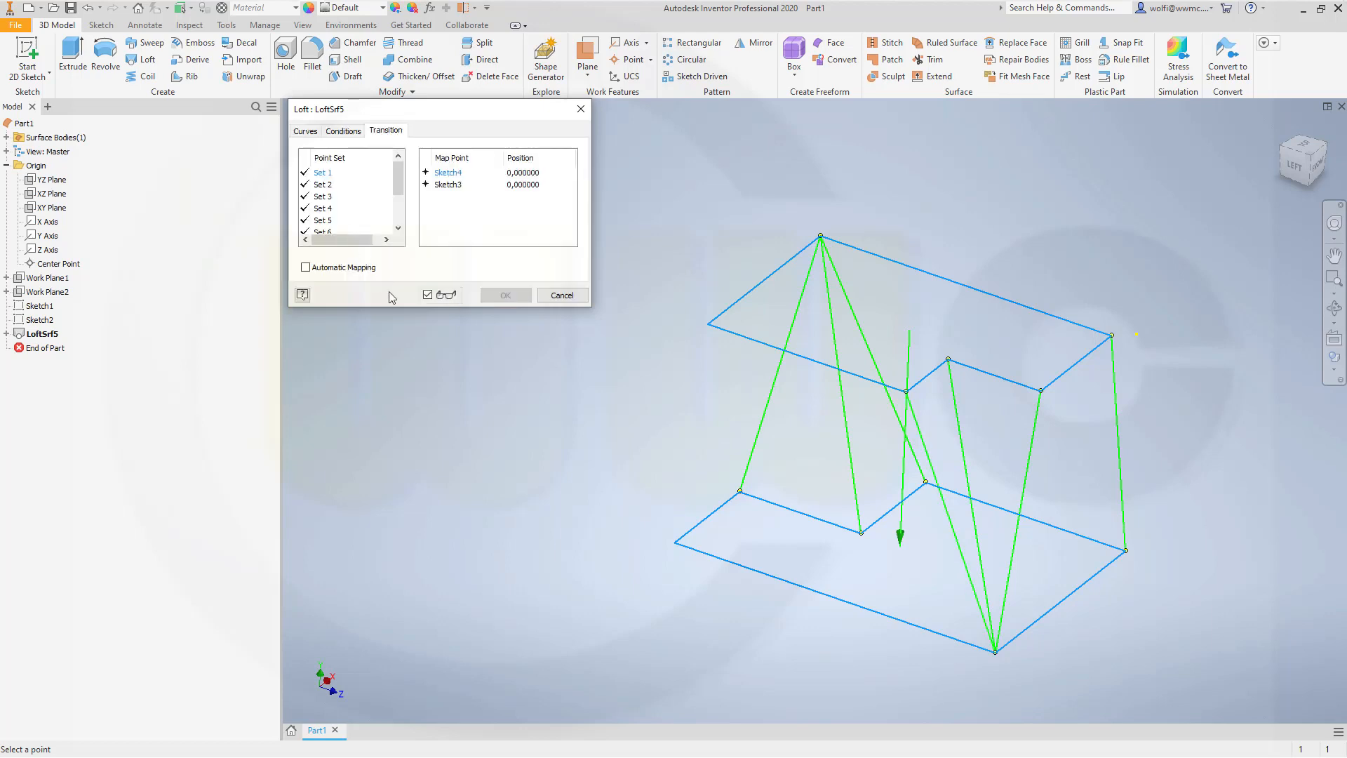
{"action": "left_click", "coordinate": [750, 339]}
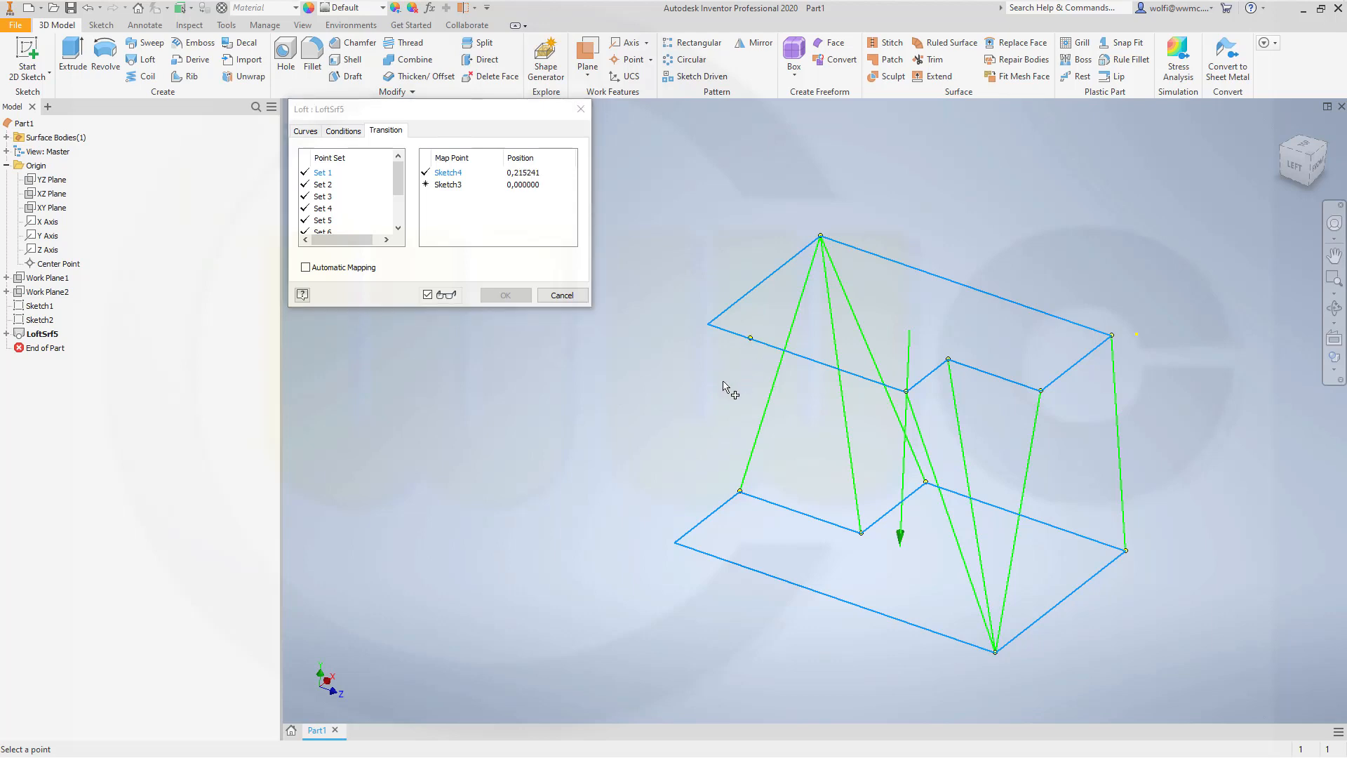
{"action": "left_click", "coordinate": [720, 559]}
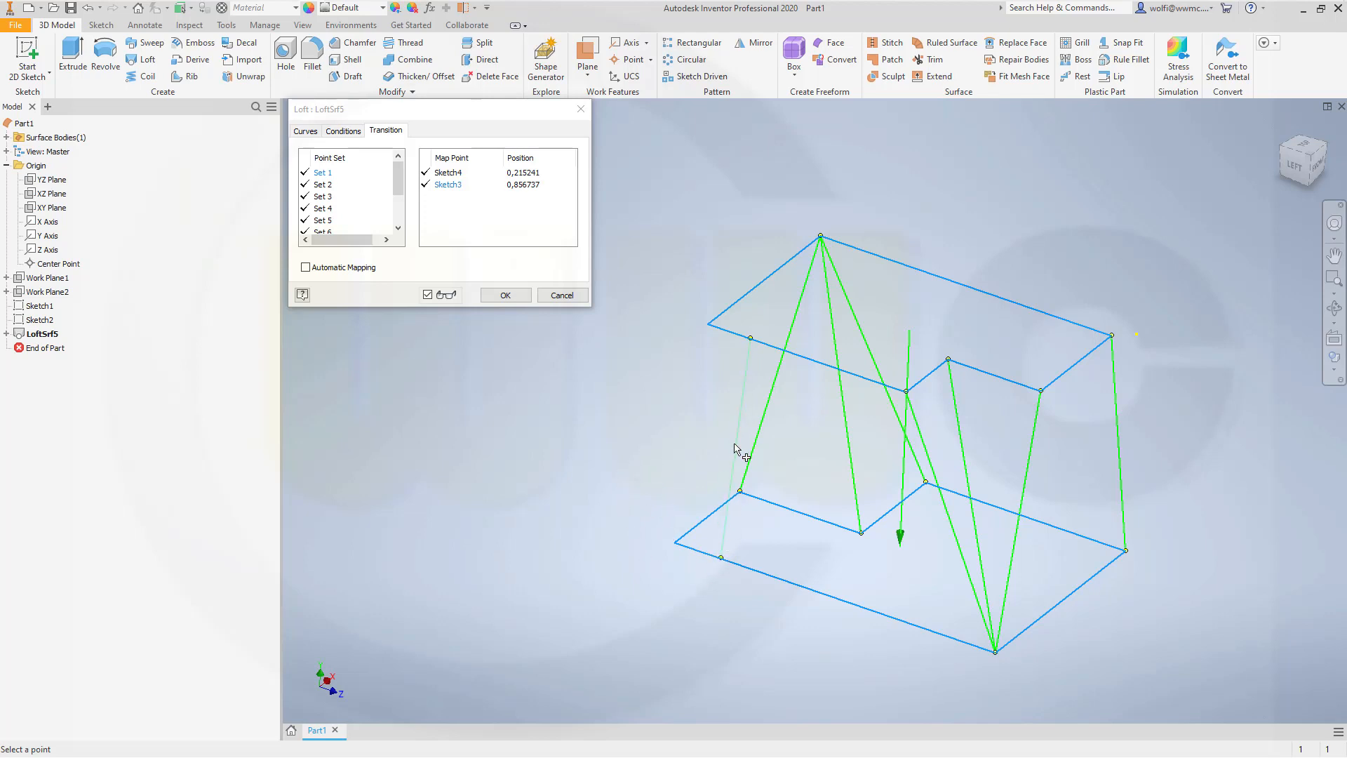
Step: Move the Set 8 map points to the adjacent outer corners, Sketch3 at position 1 and the matching Sketch4 corner, and apply the loft edit
{"action": "left_click_drag", "start_coordinate": [396, 182], "coordinate": [393, 230]}
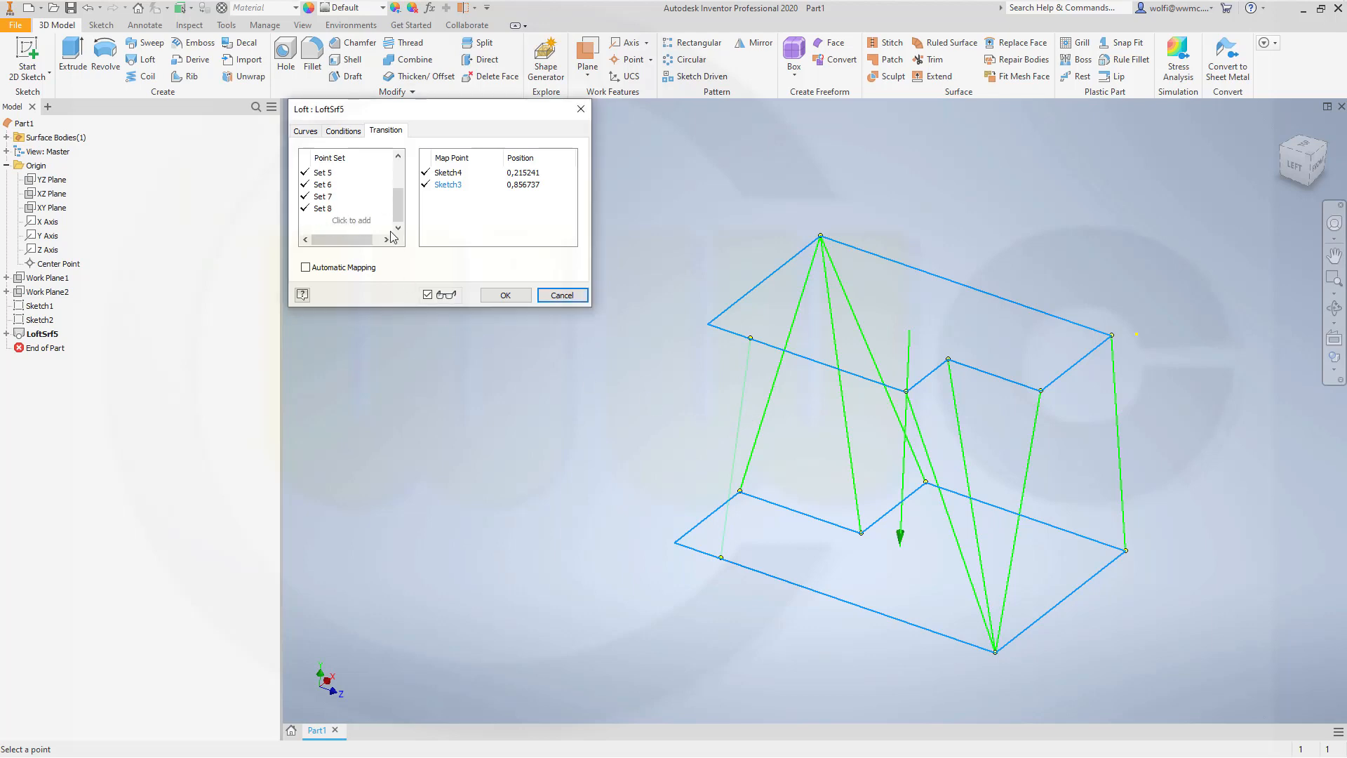
{"action": "left_click", "coordinate": [324, 208]}
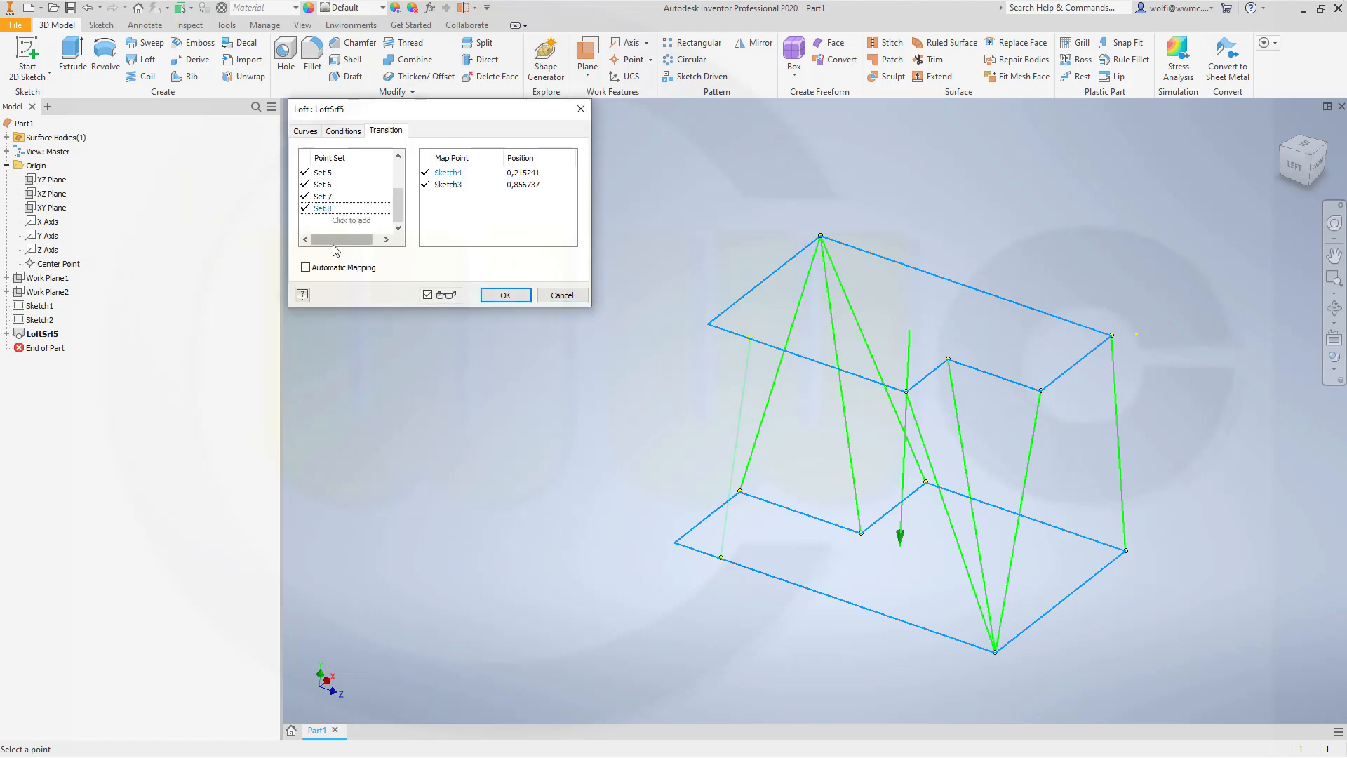
{"action": "left_click", "coordinate": [678, 542]}
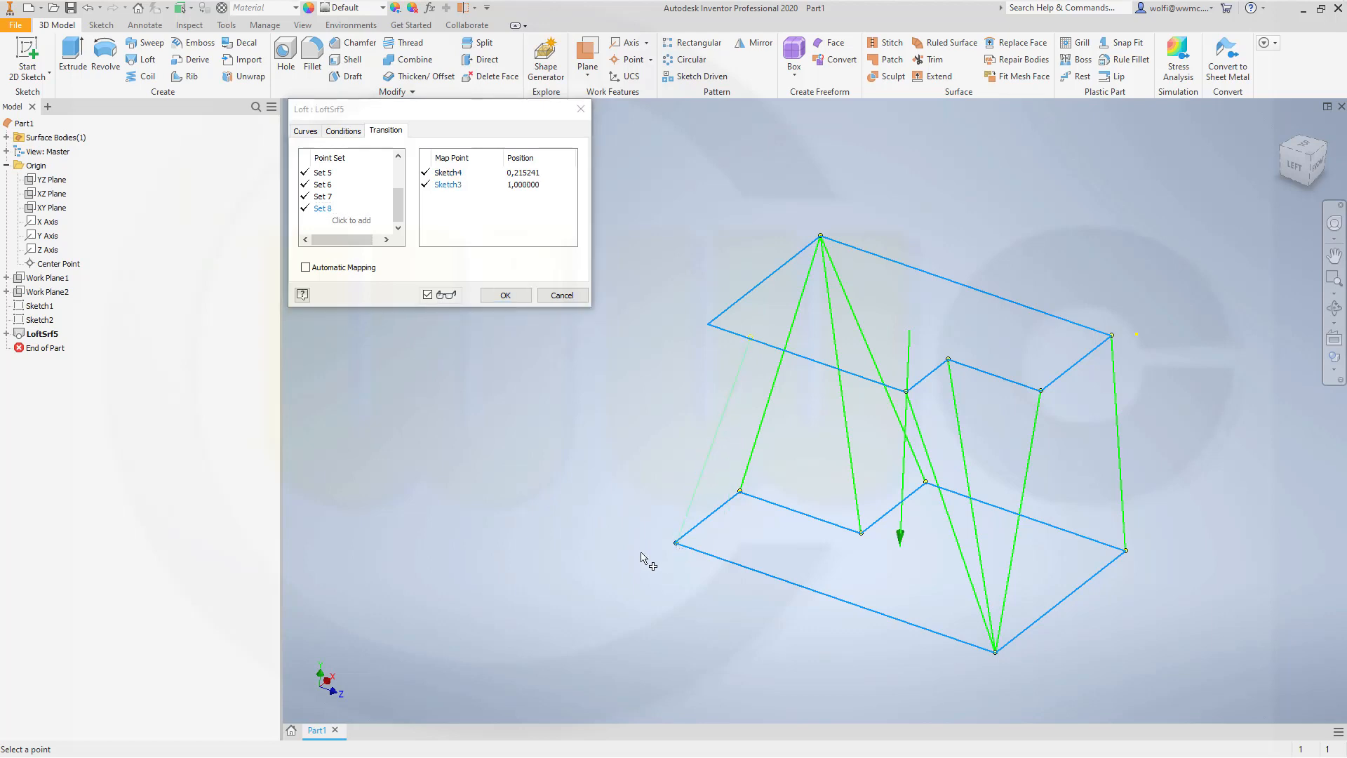
{"action": "left_click", "coordinate": [707, 323]}
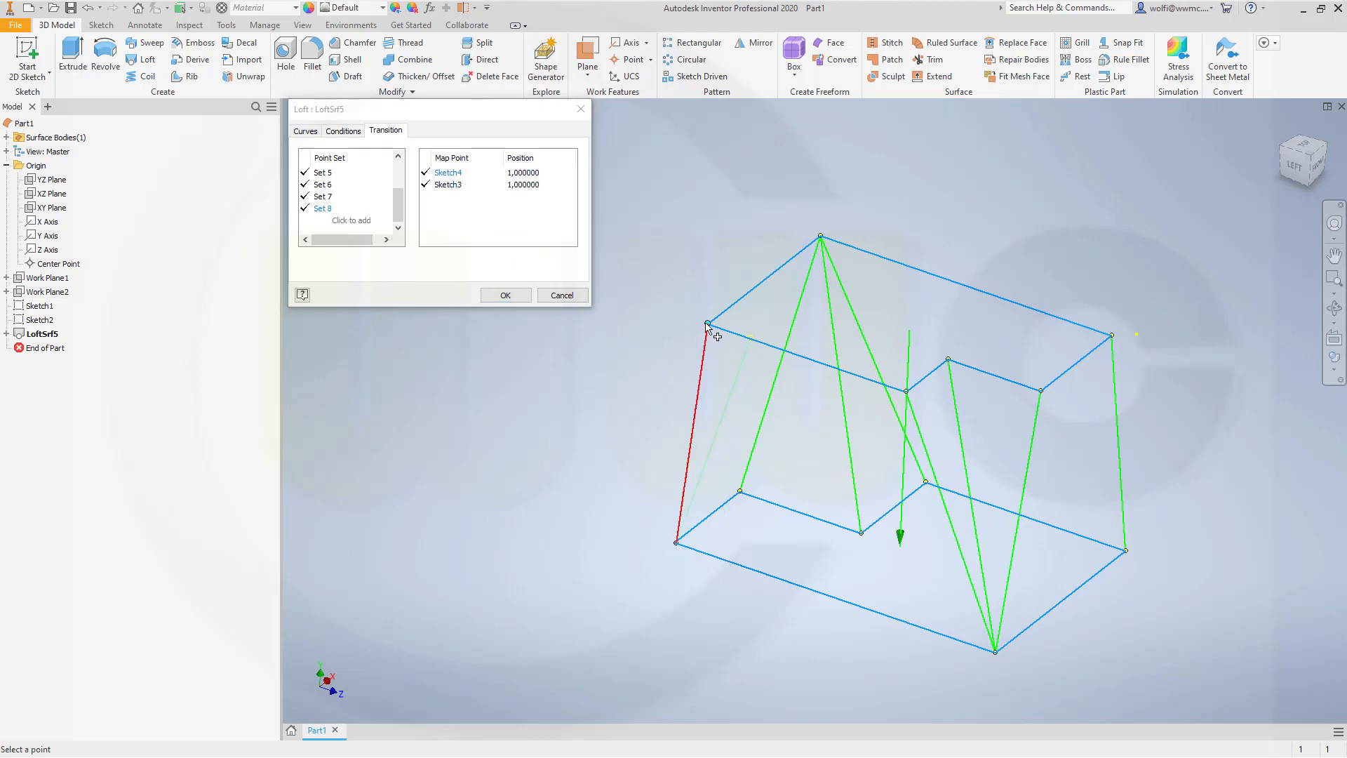
{"action": "left_click", "coordinate": [500, 294]}
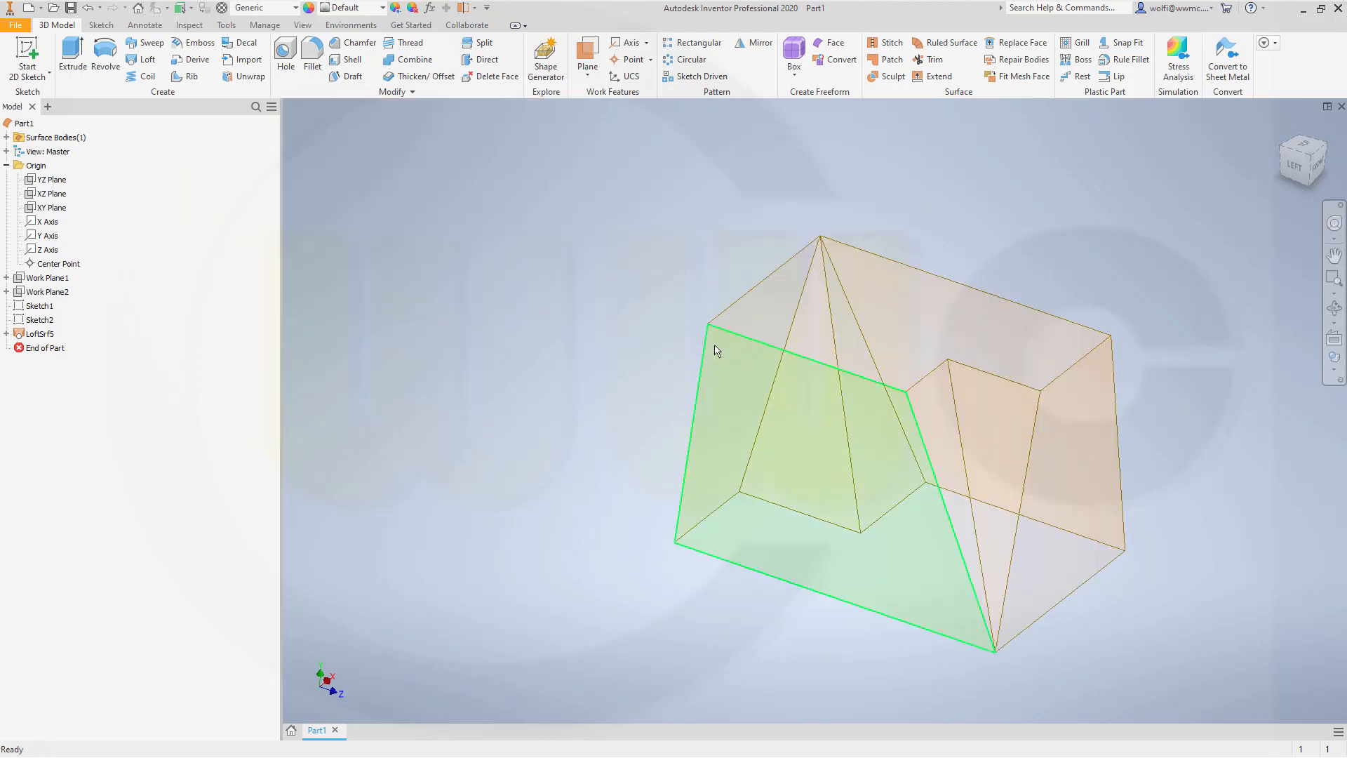
{"action": "middle_click_drag", "start_coordinate": [716, 349], "coordinate": [669, 344], "text": "shift"}
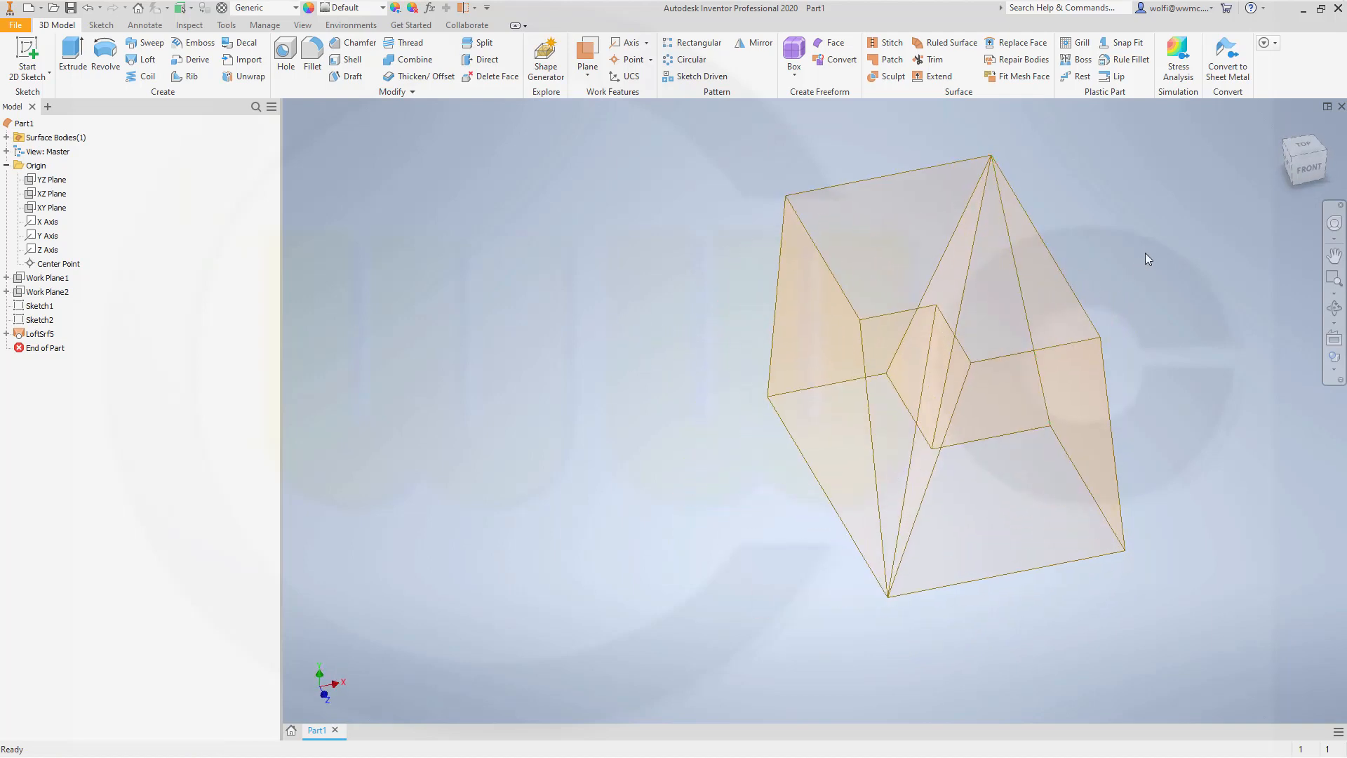
{"action": "middle_click_drag", "start_coordinate": [1146, 256], "coordinate": [974, 348], "text": "shift"}
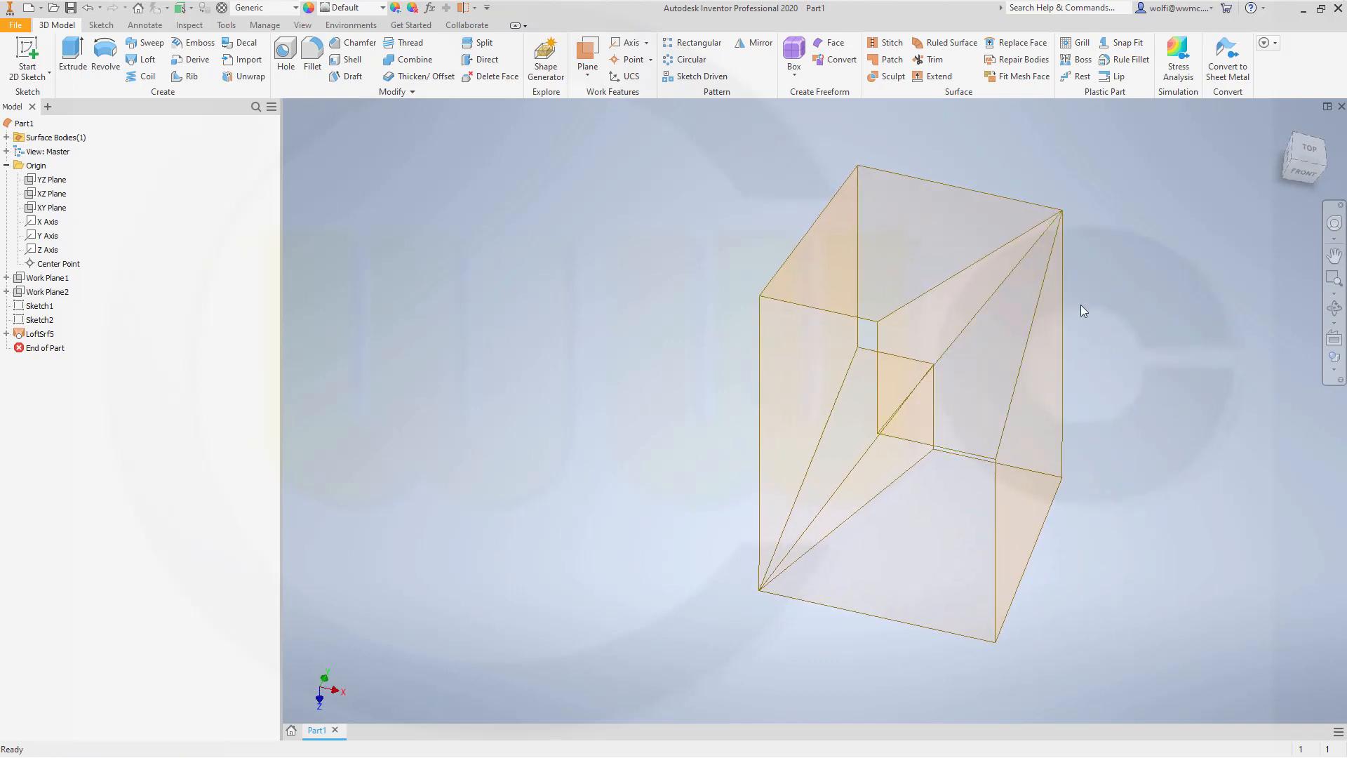
{"action": "middle_click_drag", "start_coordinate": [1080, 306], "coordinate": [970, 342]}
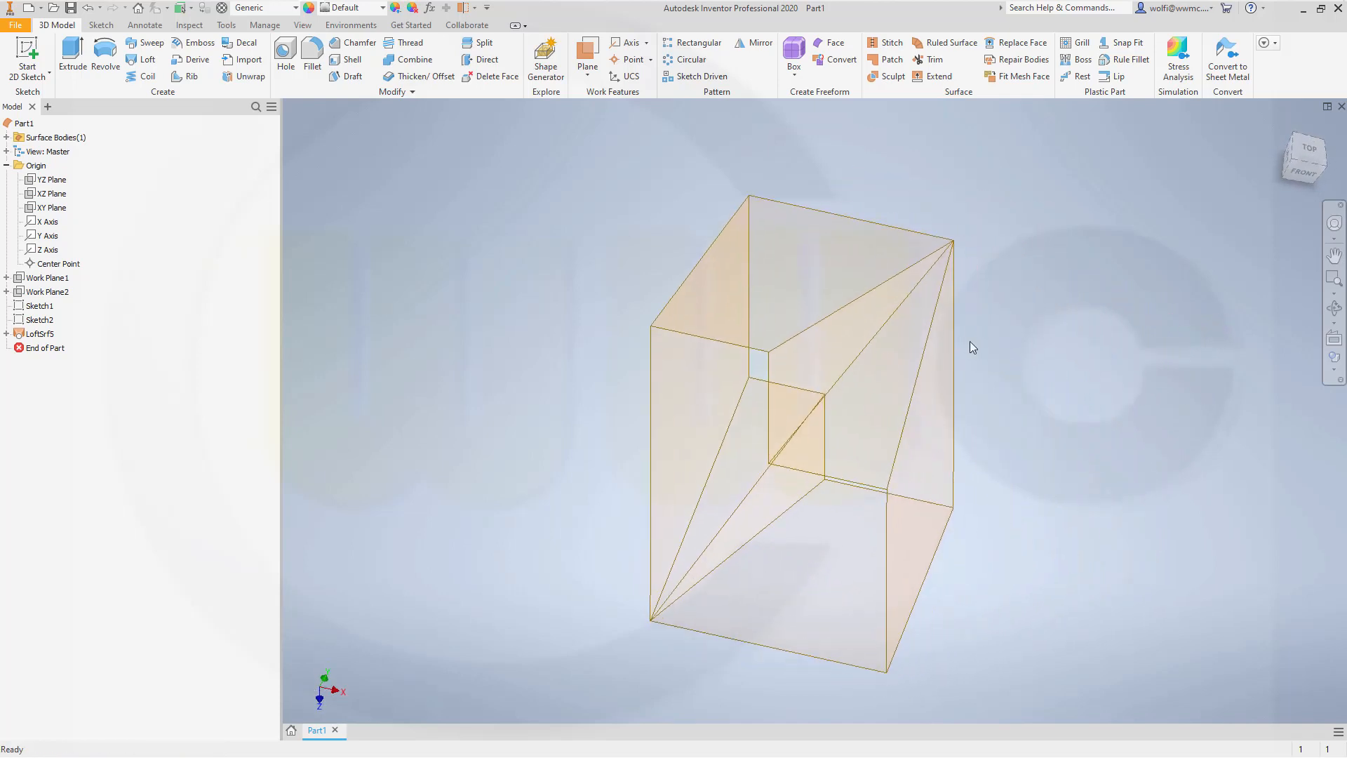